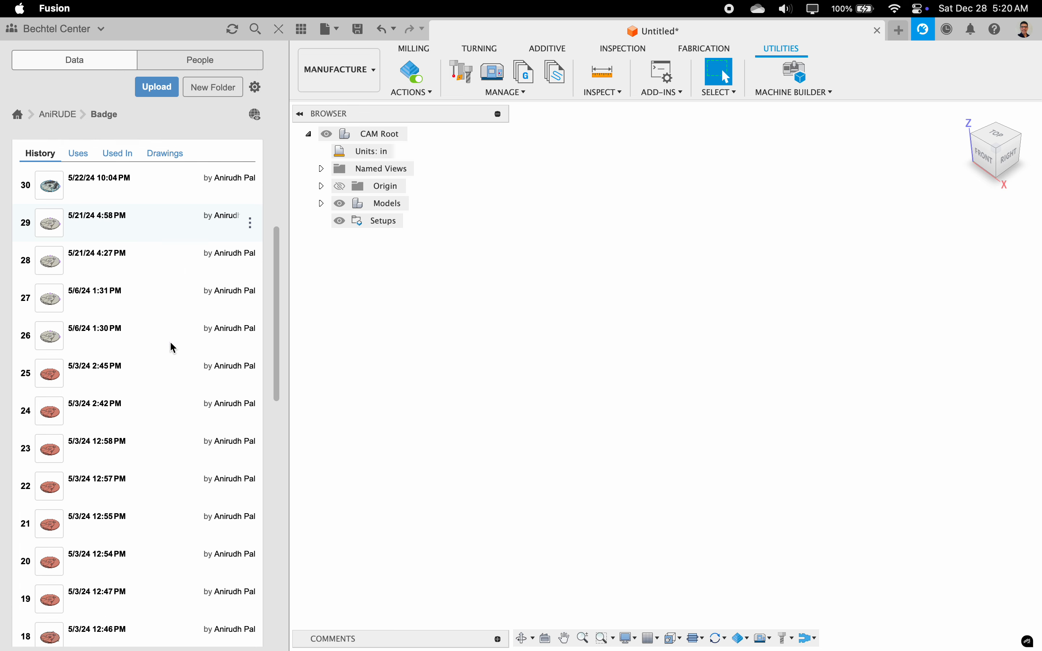
Step: Switch to Notes and enter "Version History" as the third item under Motivation
scroll(138, 294, "up", 8)
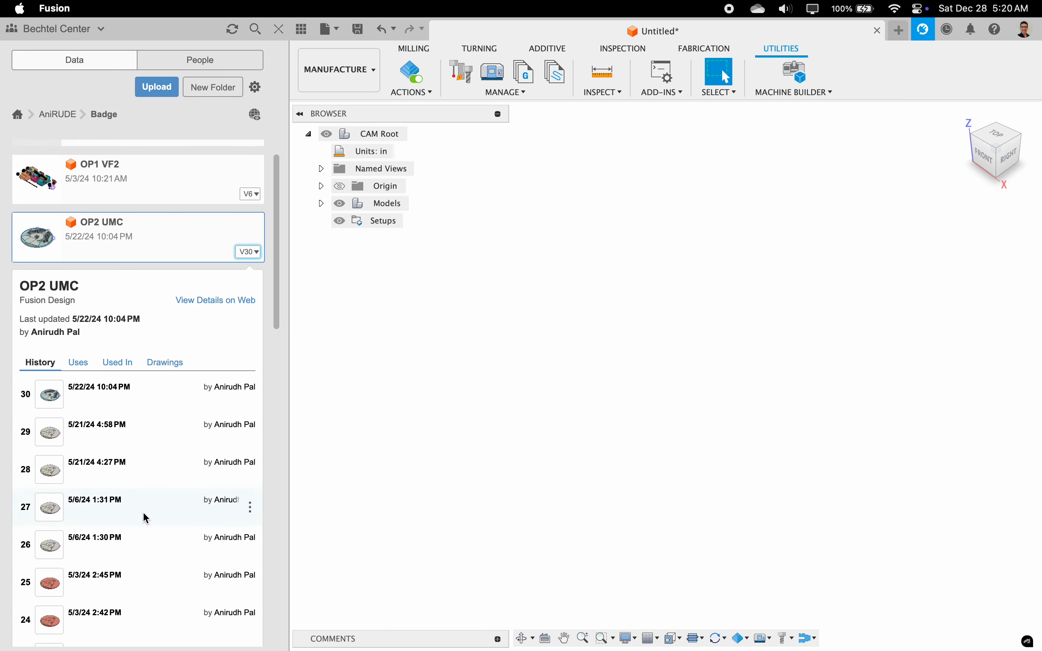
scroll(143, 511, "down", 6)
key("ctrl+Left")
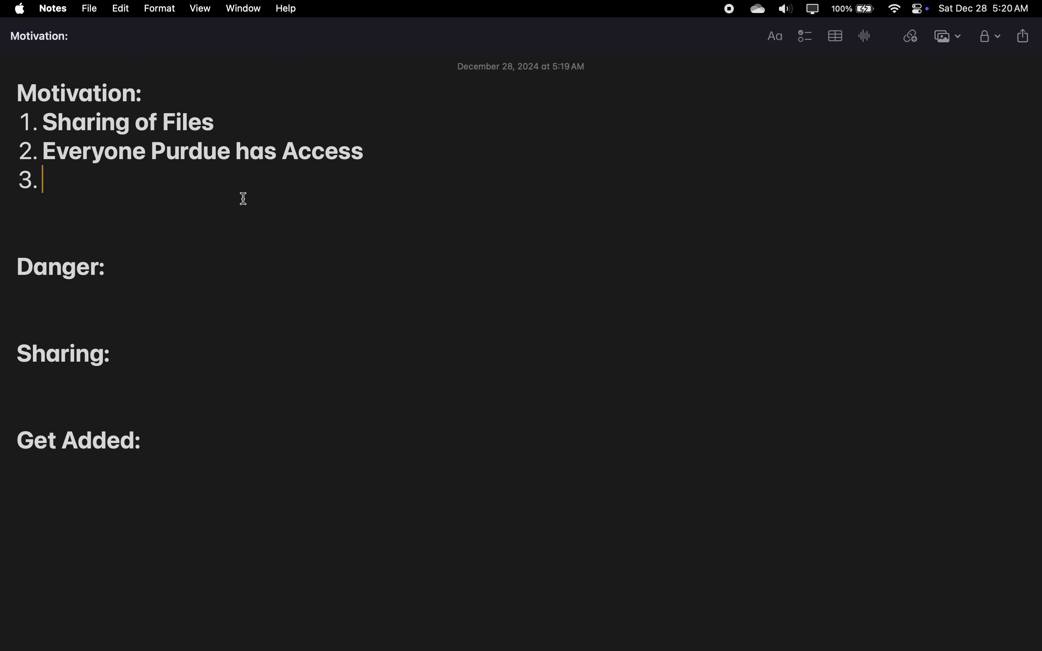
type("Version History")
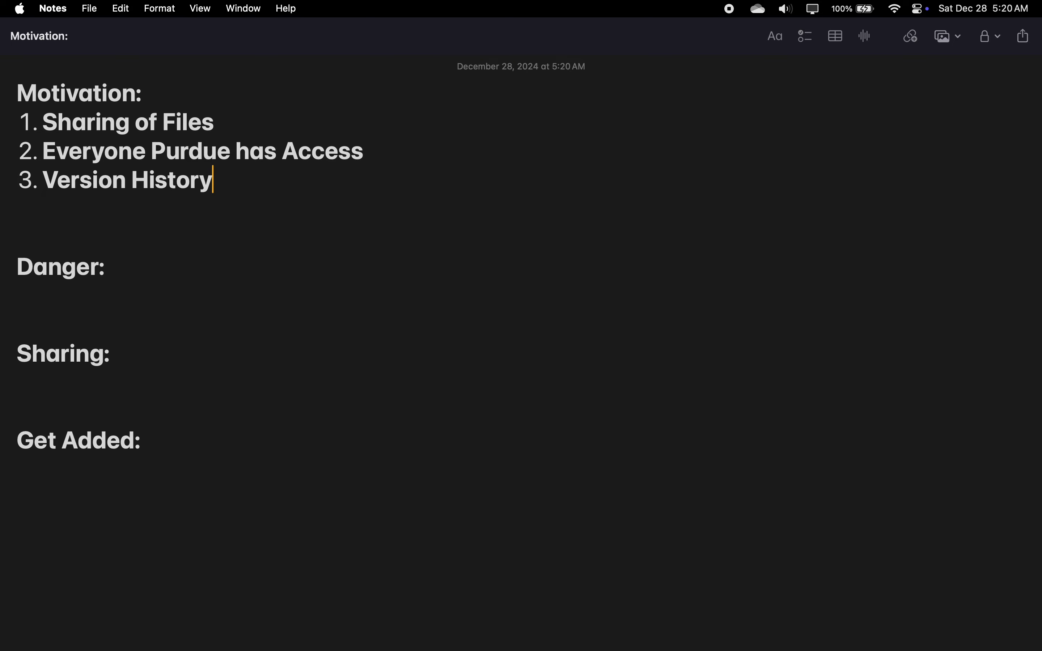
Step: Add "Audit" as the fourth item under Motivation
key("Return")
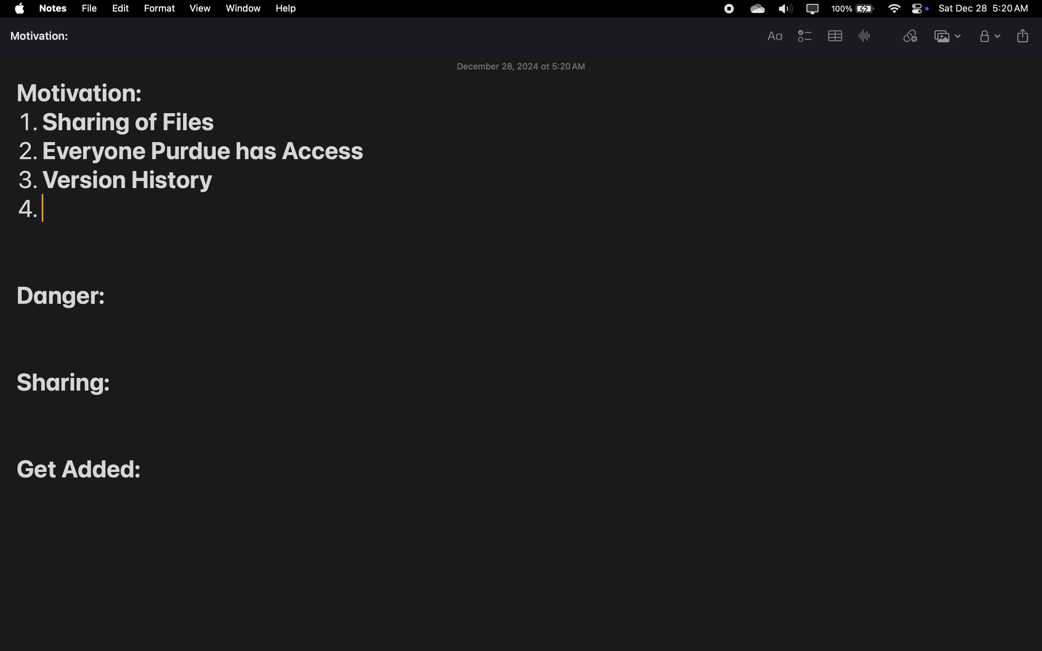
type("Auditabi")
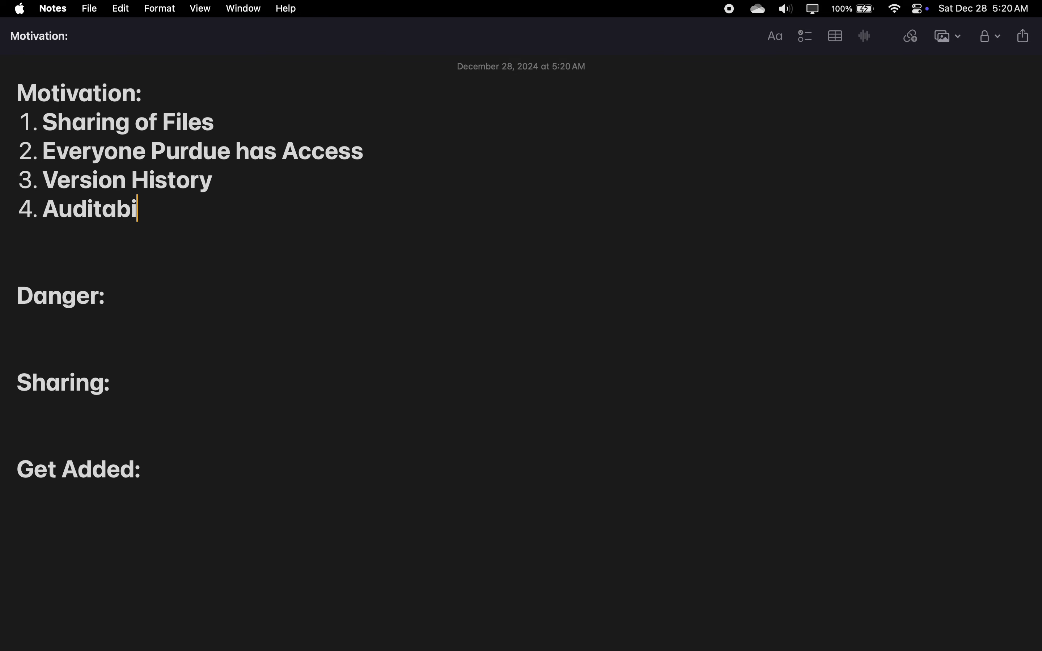
key("BackSpace")
key("BackSpace")
key("BackSpace")
key("BackSpace")
type("bility")
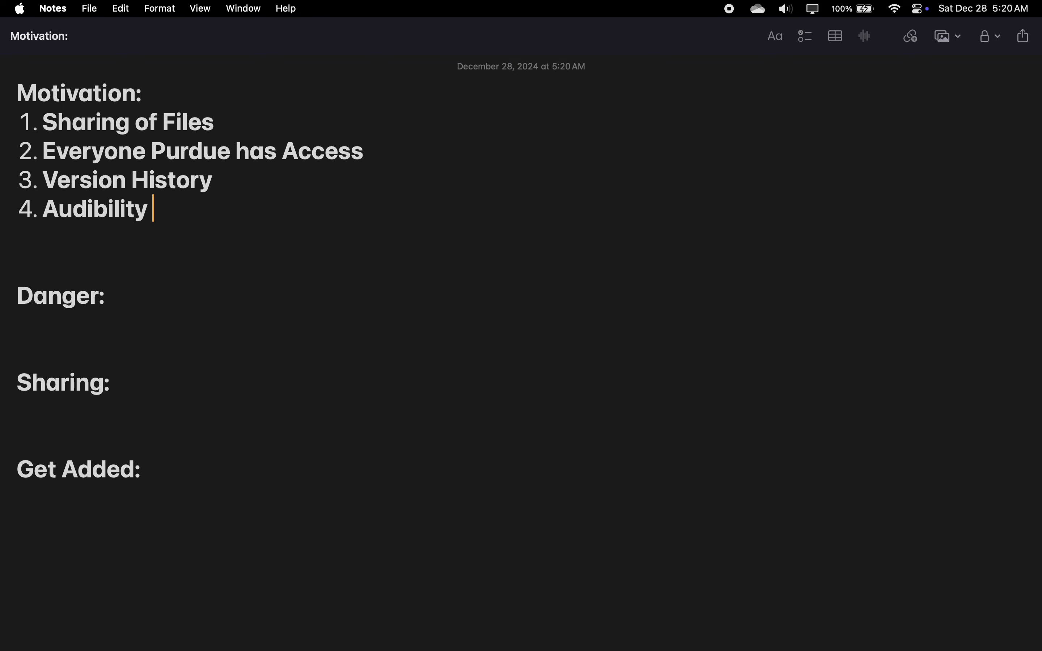
key("BackSpace")
key("BackSpace")
key("BackSpace")
key("BackSpace")
key("BackSpace")
key("BackSpace")
key("BackSpace")
key("BackSpace")
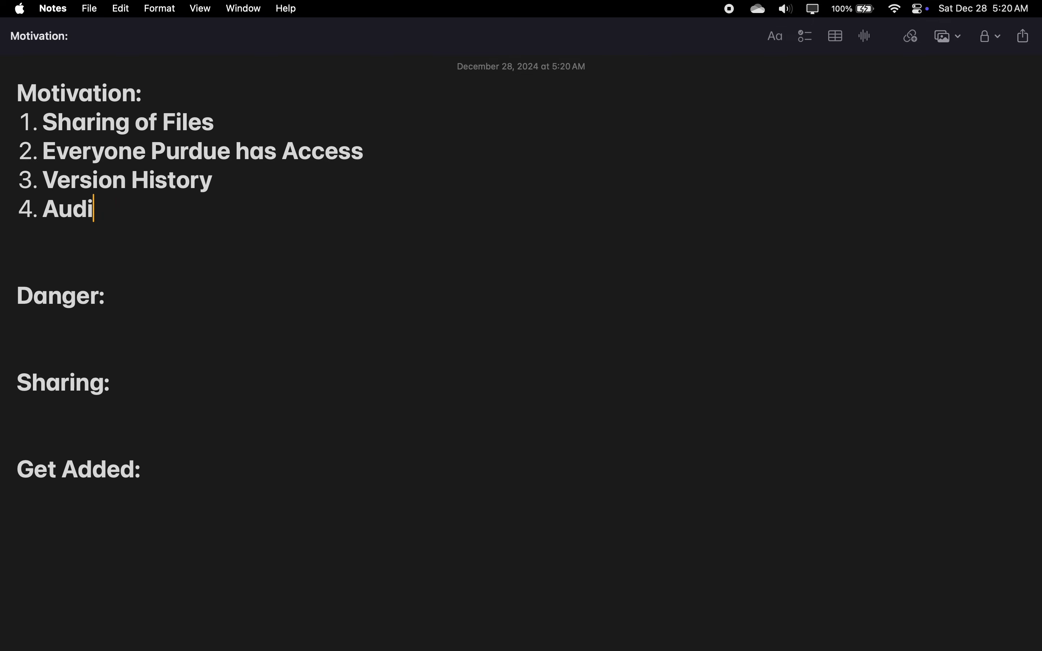
type("it")
Step: Switch to Fusion and look through the version history of the OP2 UMC design
key("ctrl+Right")
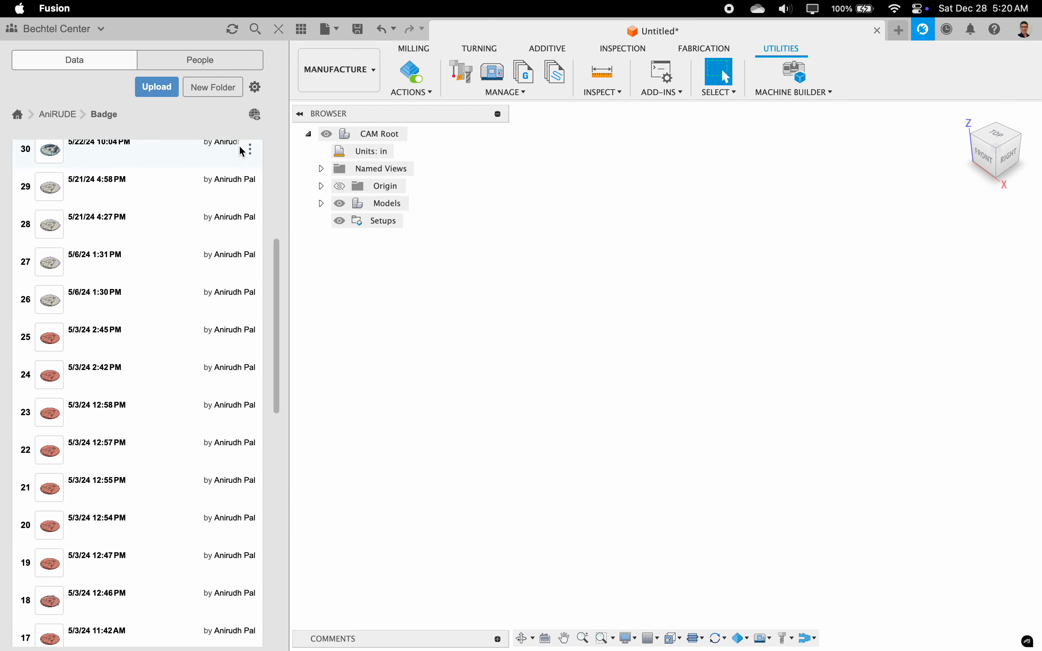
scroll(245, 336, "up", 7)
scroll(245, 334, "down", 15)
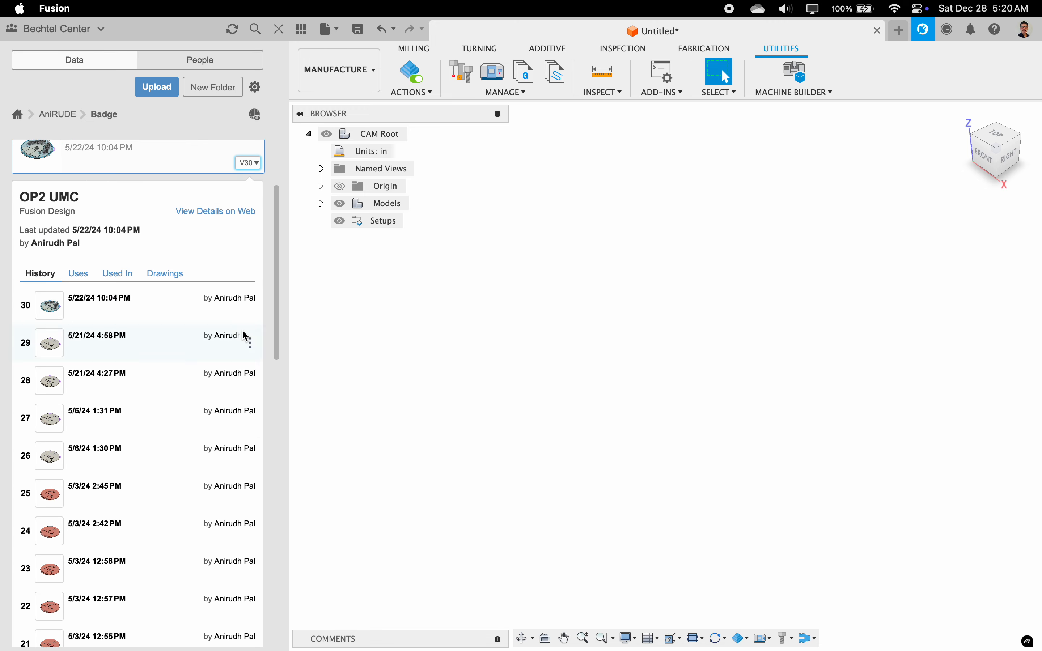
scroll(242, 333, "down", 5)
scroll(243, 333, "up", 15)
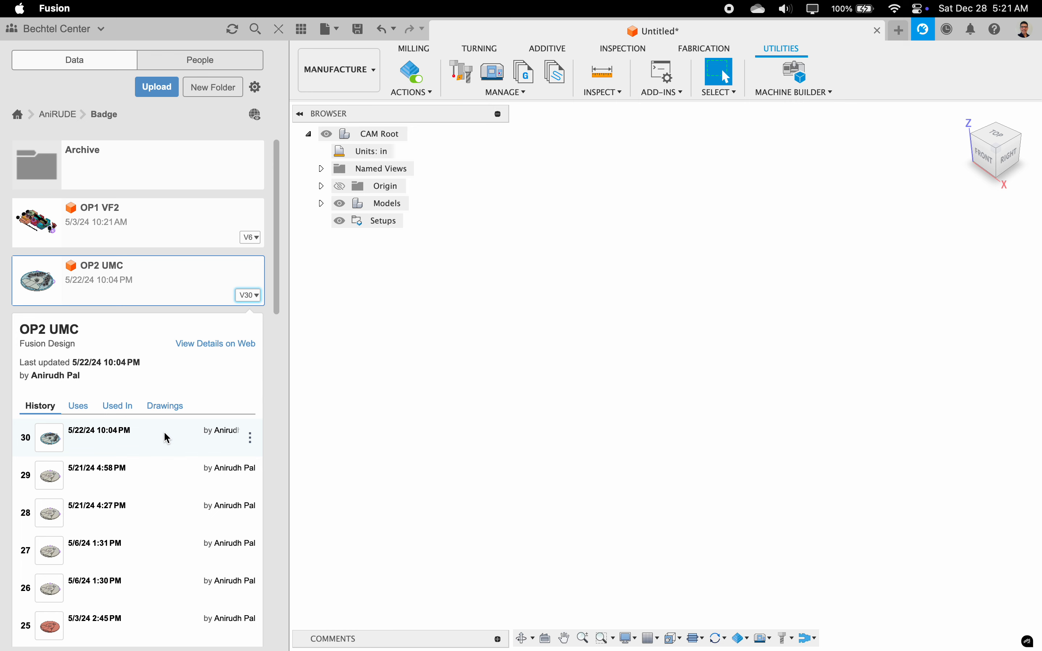
scroll(166, 434, "down", 5)
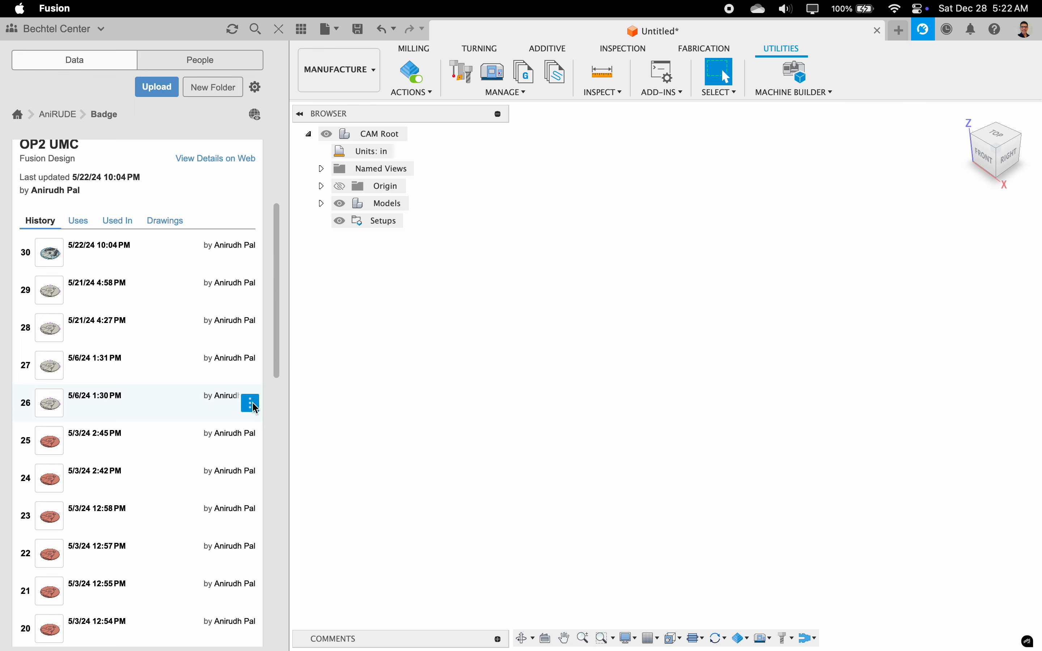
Step: Switch to Notes and add "Shared Resources" as the fifth item under Motivation
key("ctrl+Left")
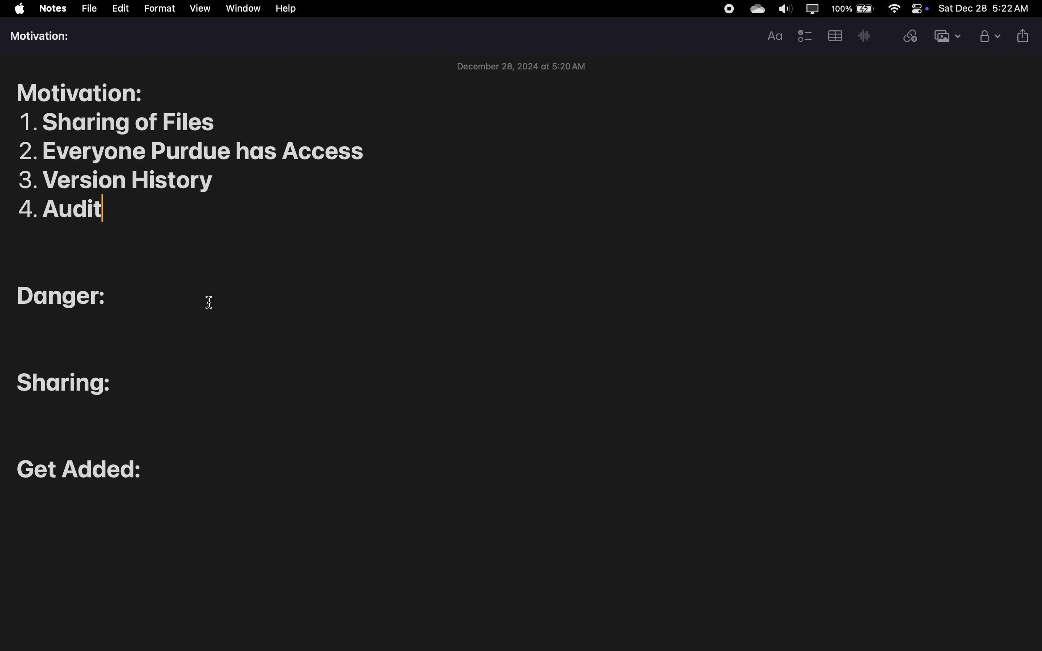
key("Return")
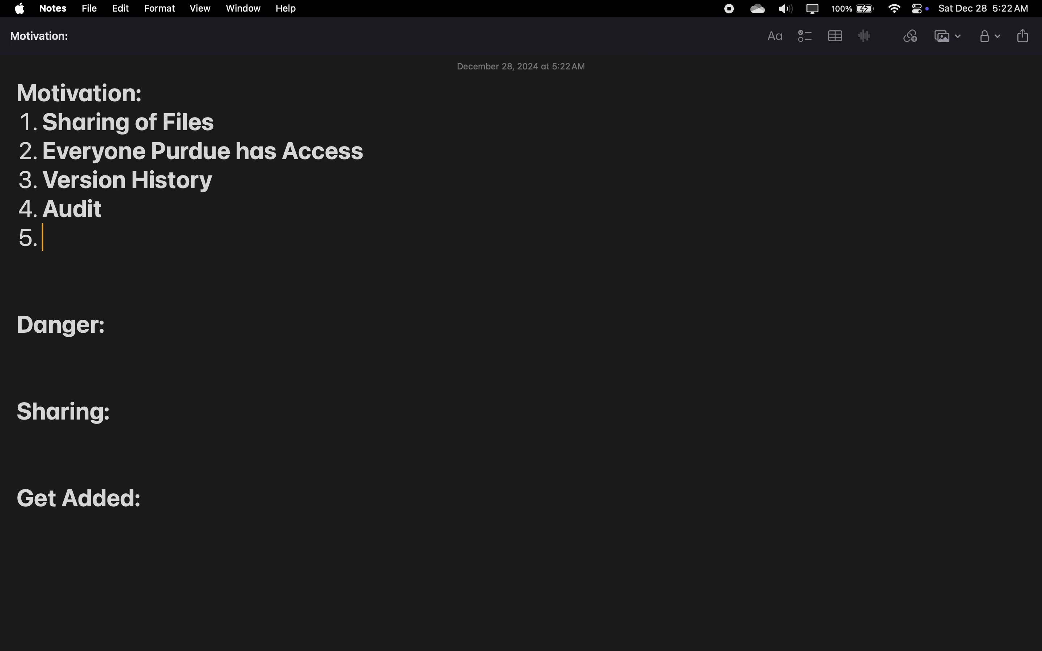
type("Shared Re")
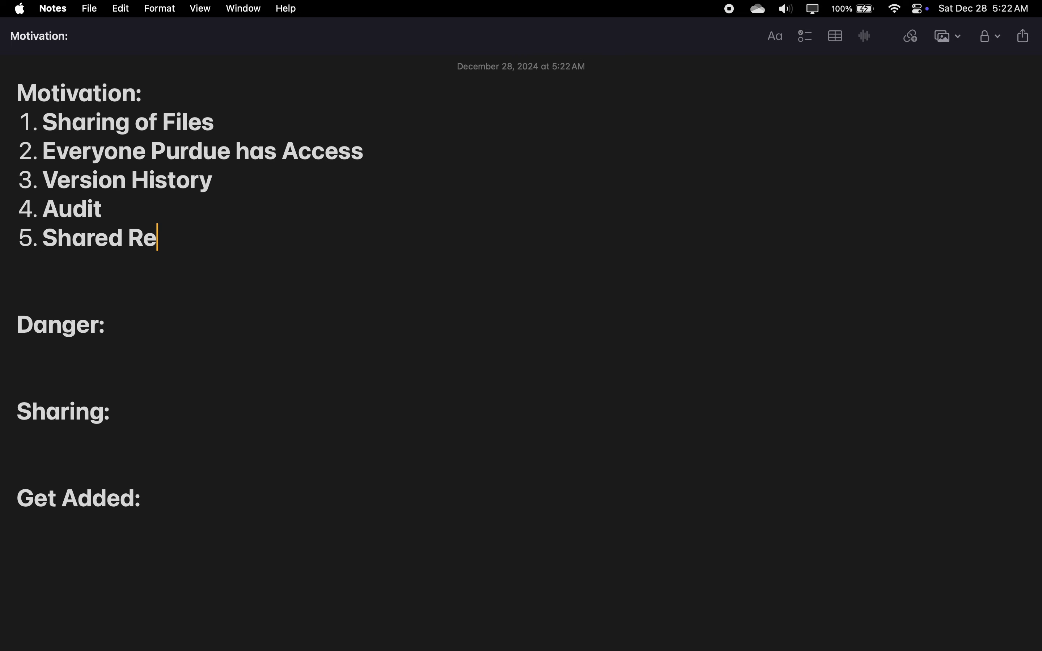
type("sources")
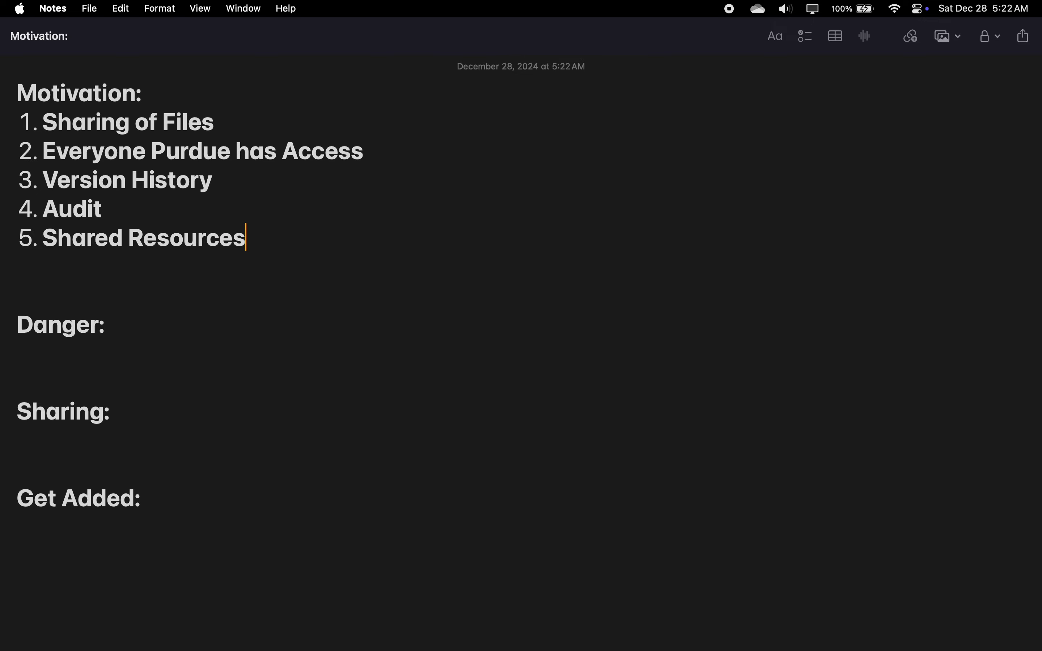
Step: Switch to Fusion, open the Tool Library and browse the shared cloud libraries from BIDC_SR100 through BIDC_VF2_VF4Plate
key("ctrl+Right")
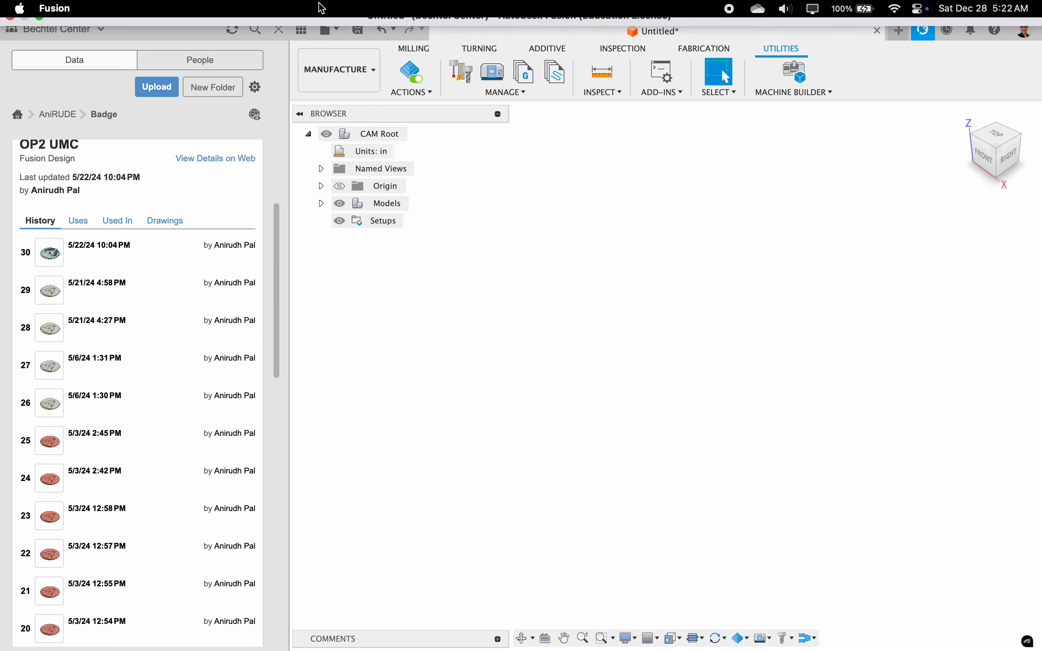
left_click(460, 71)
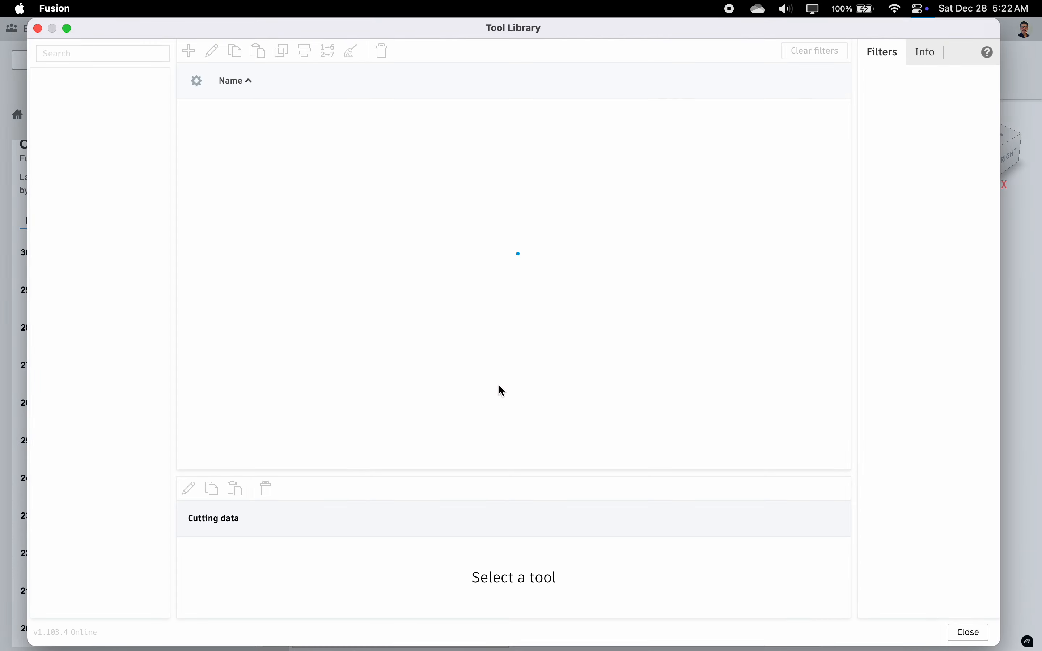
left_click(123, 222)
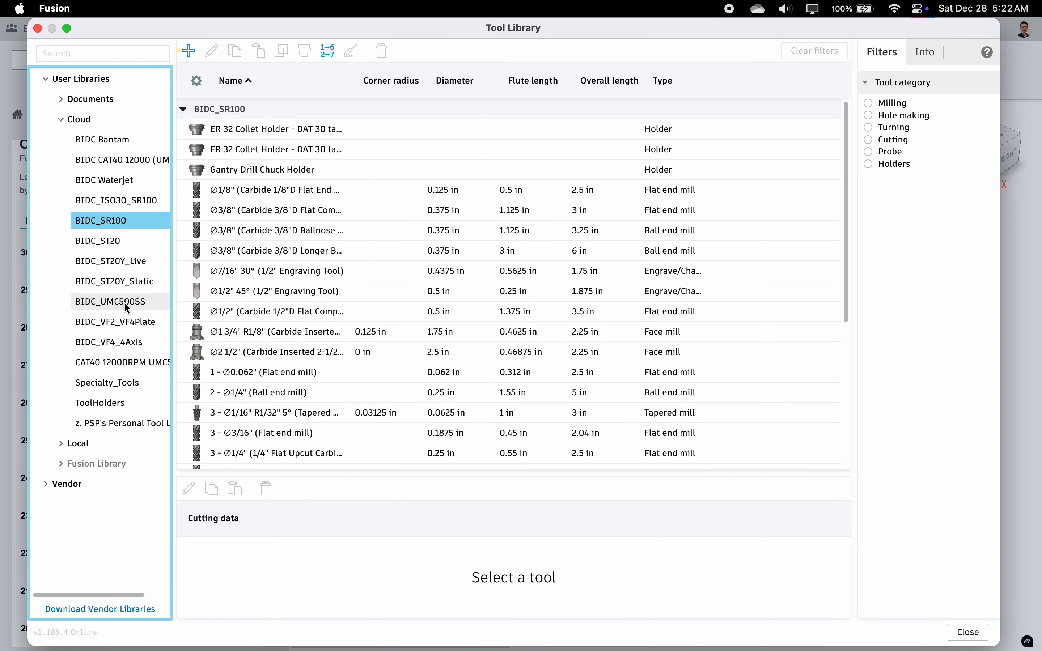
left_click(117, 262)
left_click(119, 280)
left_click(125, 321)
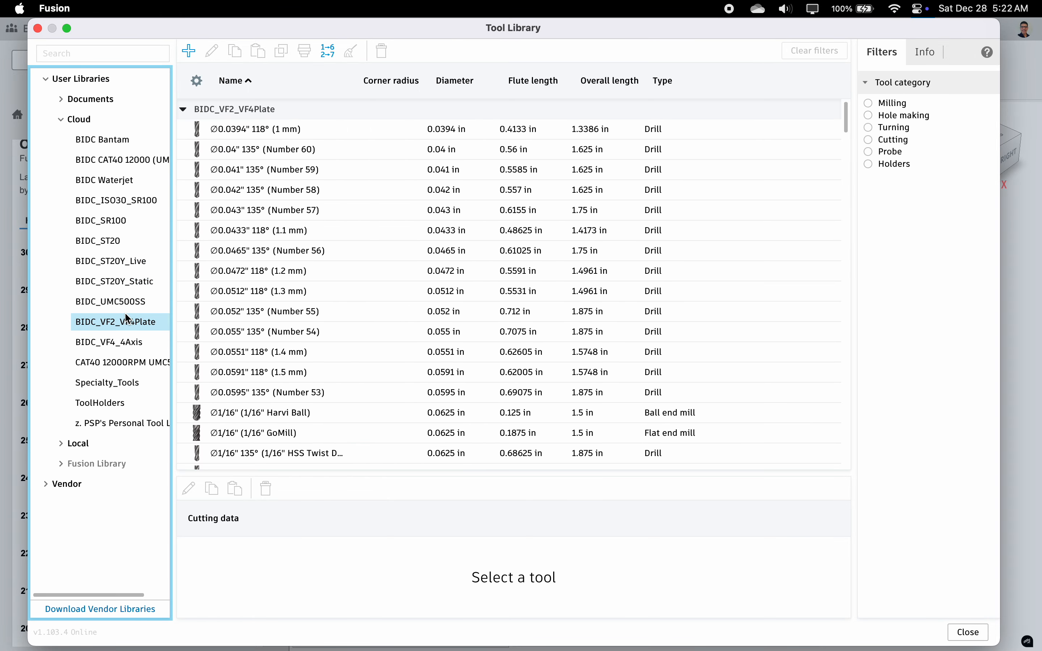
Step: Inspect the stainless steel drilling preset in the cutting data of the Number 54 drill
left_click(218, 332)
scroll(379, 553, "down", 3)
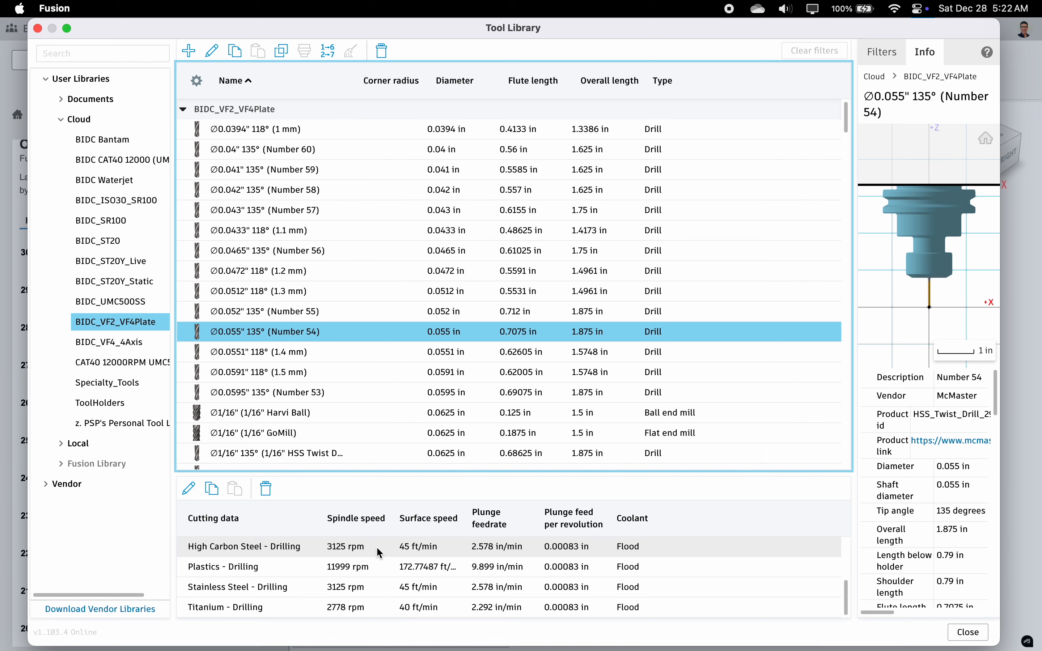
left_click(376, 588)
Step: View the 3/8" HARVI I TE bull nose end mill in the CAT40 12000RPM UMC500 library, and close the Tool Library
left_click(120, 362)
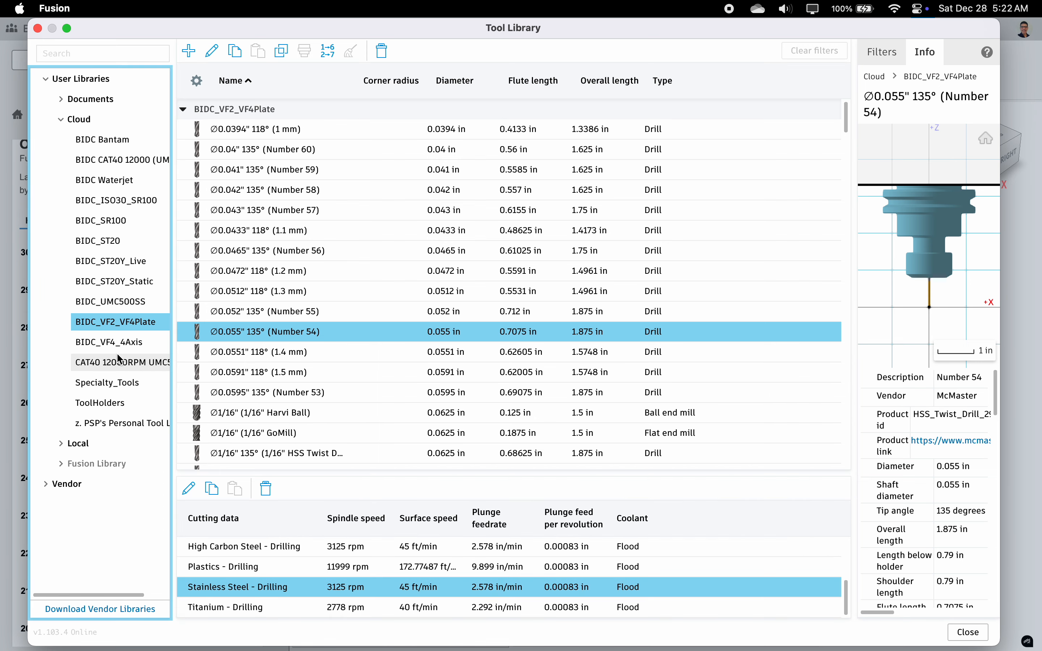
left_click(364, 392)
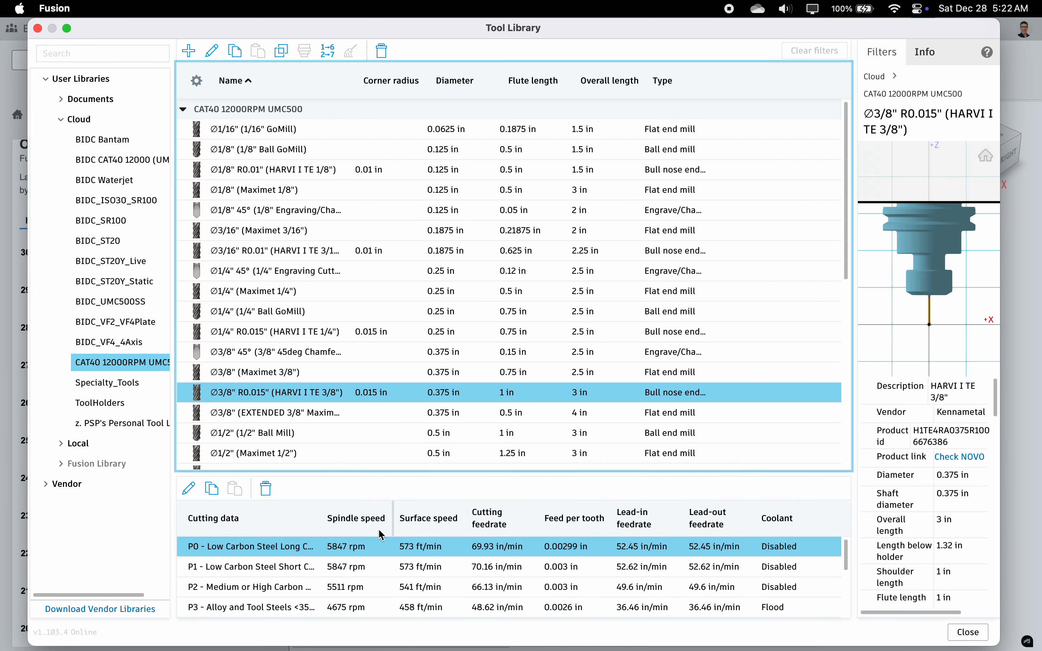
left_click(37, 28)
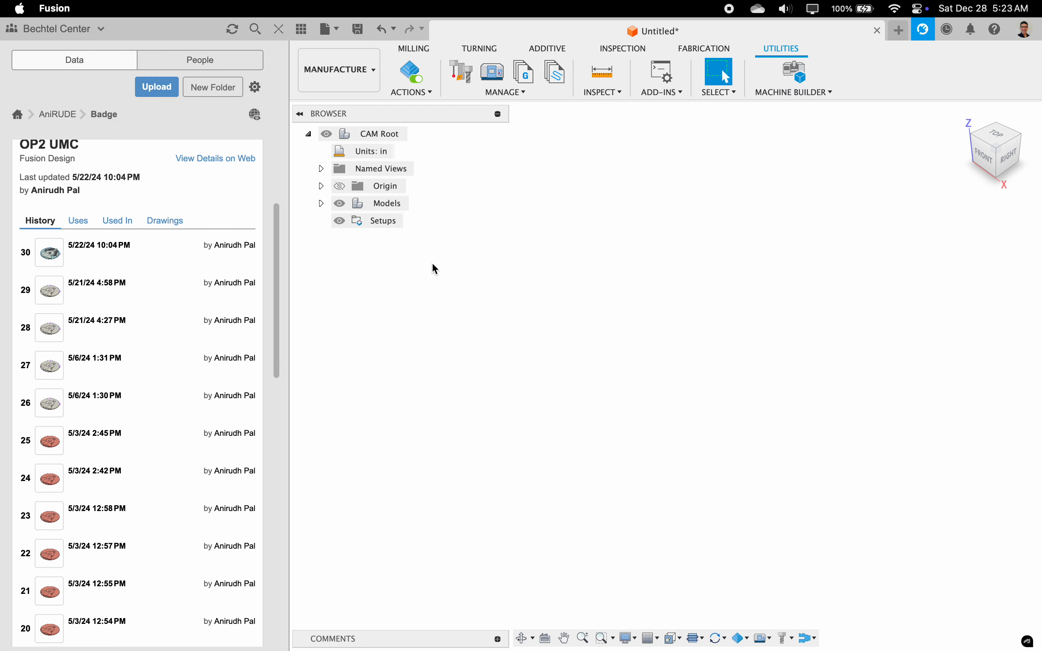
Step: Switch to Notes and remove one blank line above the Danger heading
key("ctrl+Left")
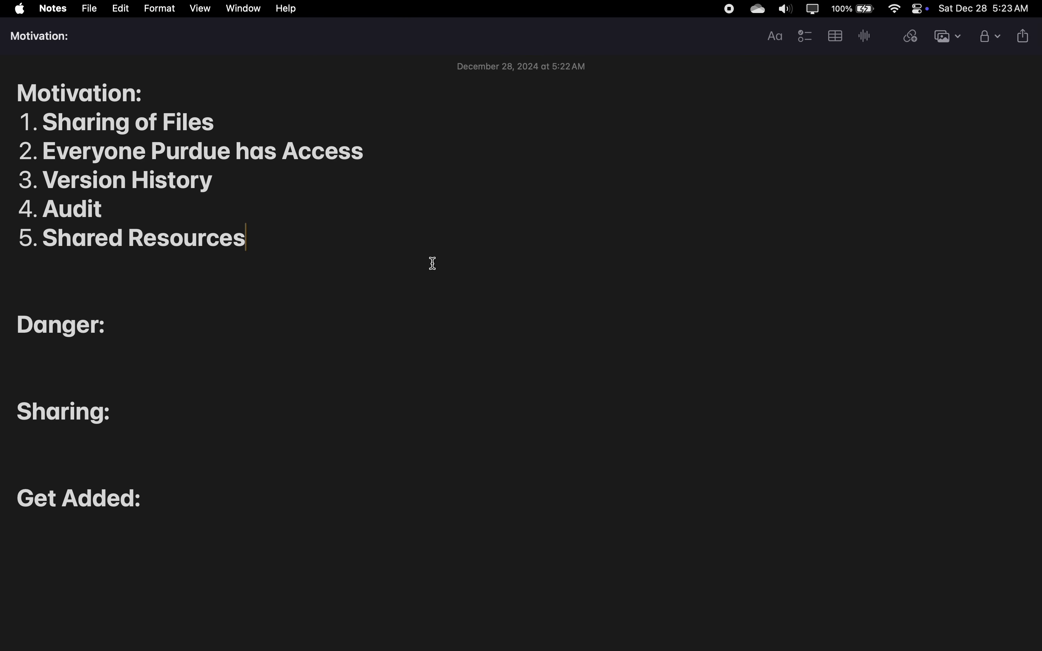
left_click(96, 289)
key("BackSpace")
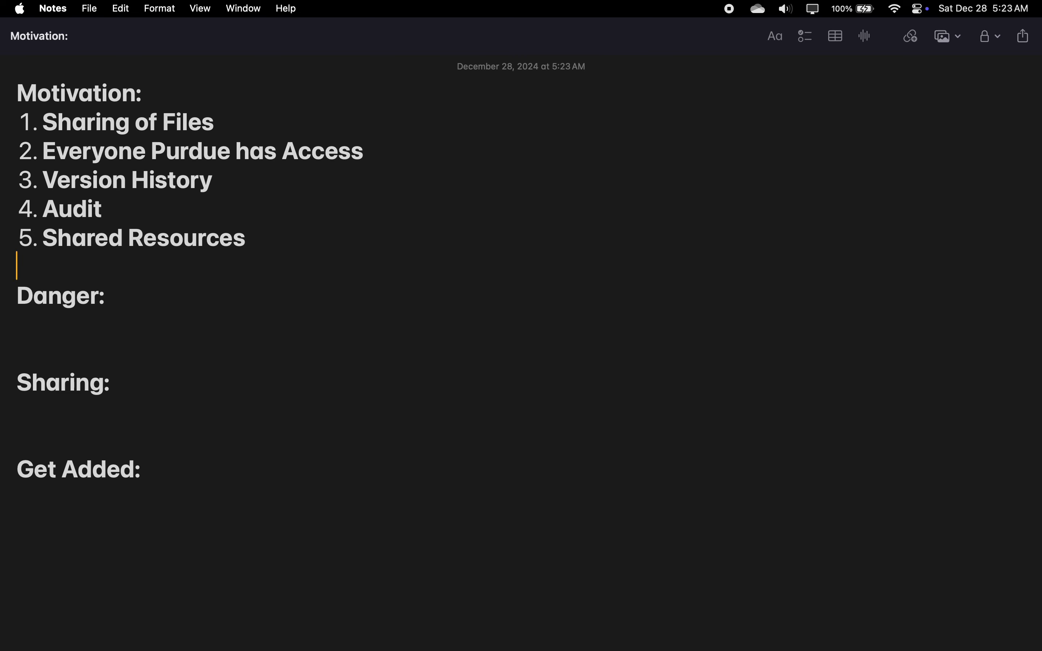
Step: Start a numbered list under Danger with "Others Projects" as its first item
left_click(147, 304)
key("Down")
type("1. M")
key("BackSpace")
type("Others Projects")
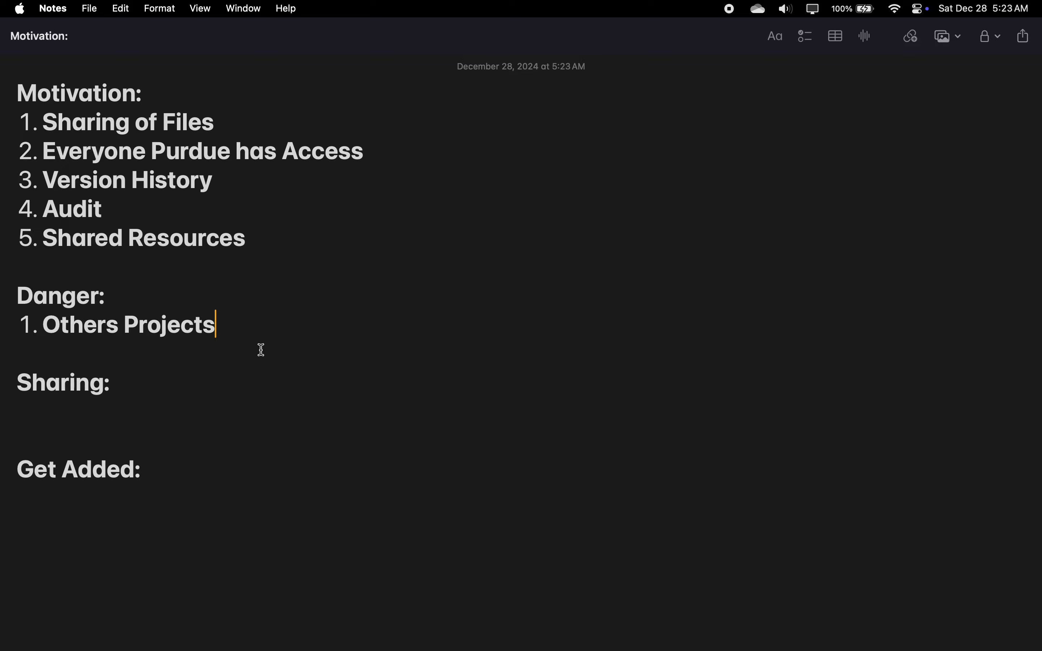
Step: Switch to Fusion and go back from the Badge folder to the list of all projects
key("super+Tab")
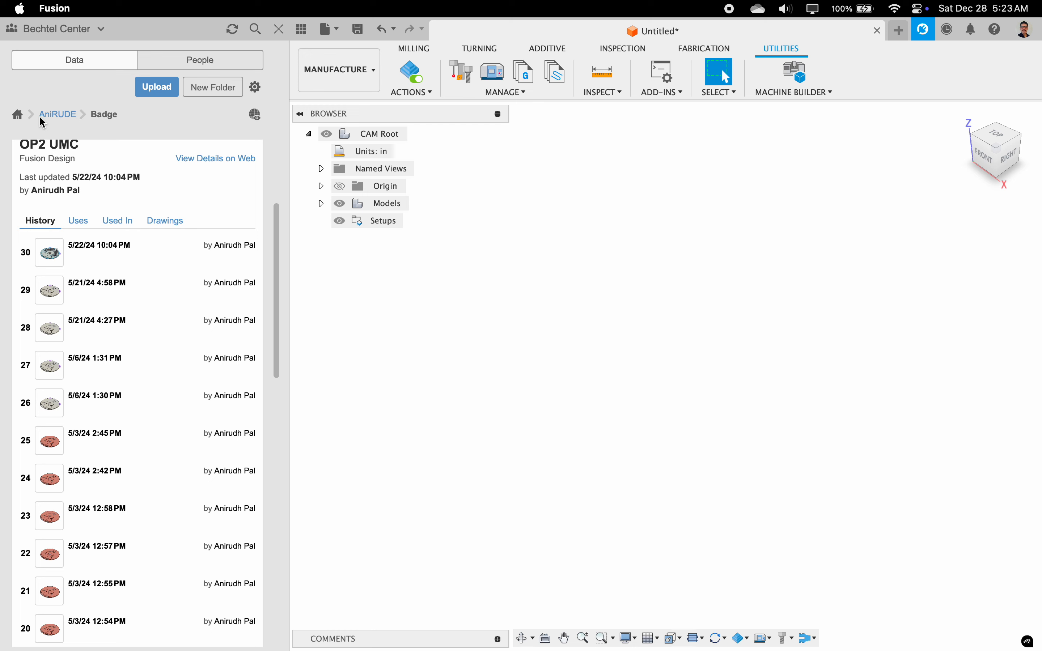
left_click(18, 114)
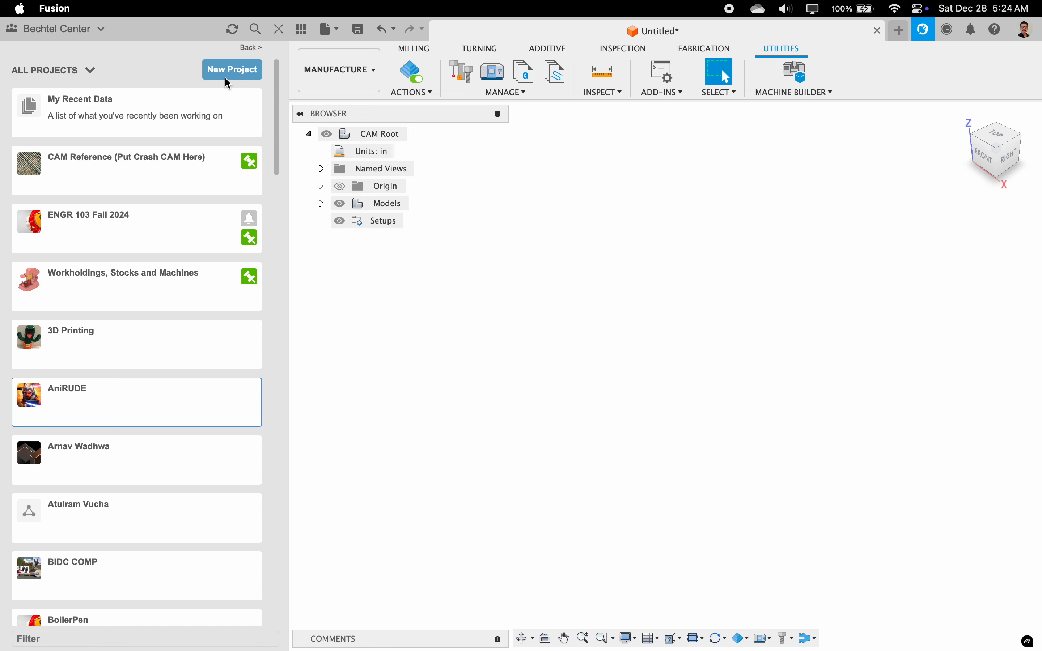
Step: Switch to Notes and add "System Projects" as the second item under Danger
key("ctrl+Right")
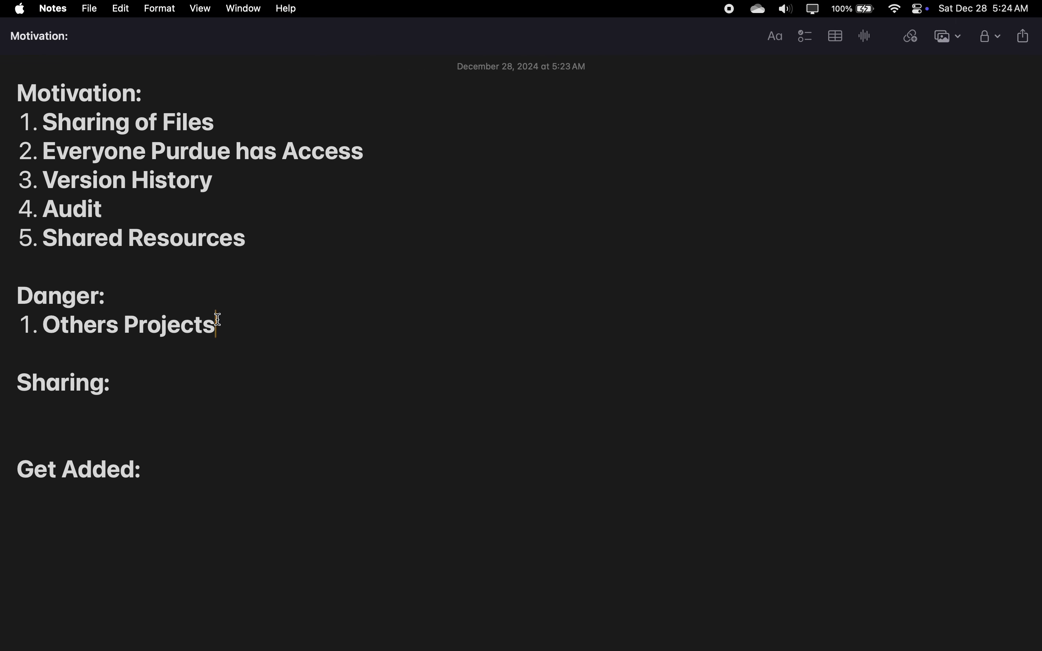
key("Return")
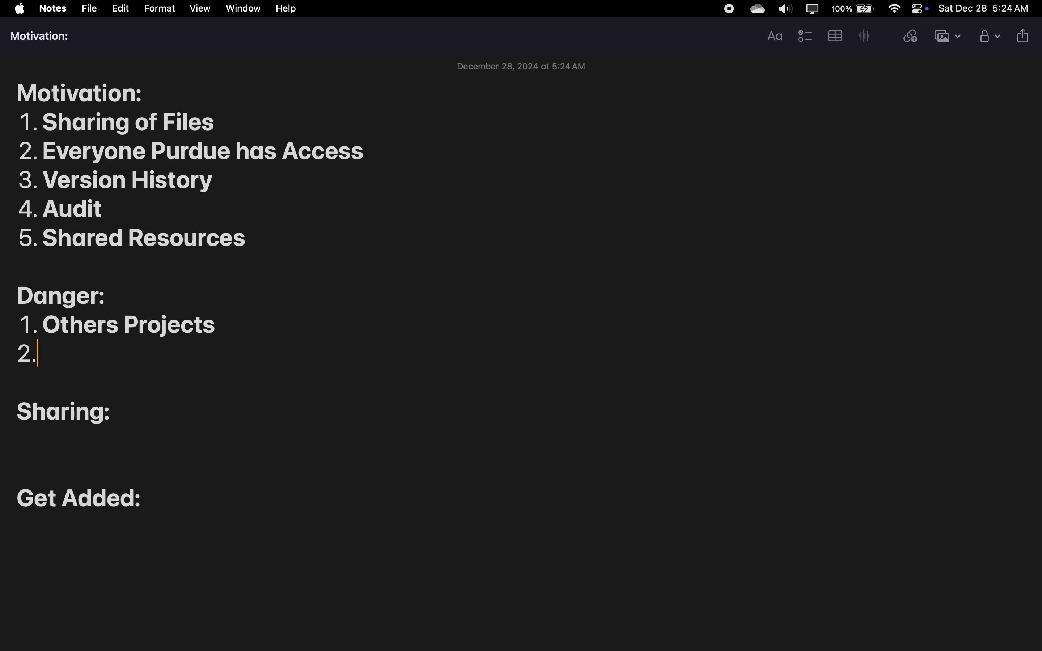
type("Syste")
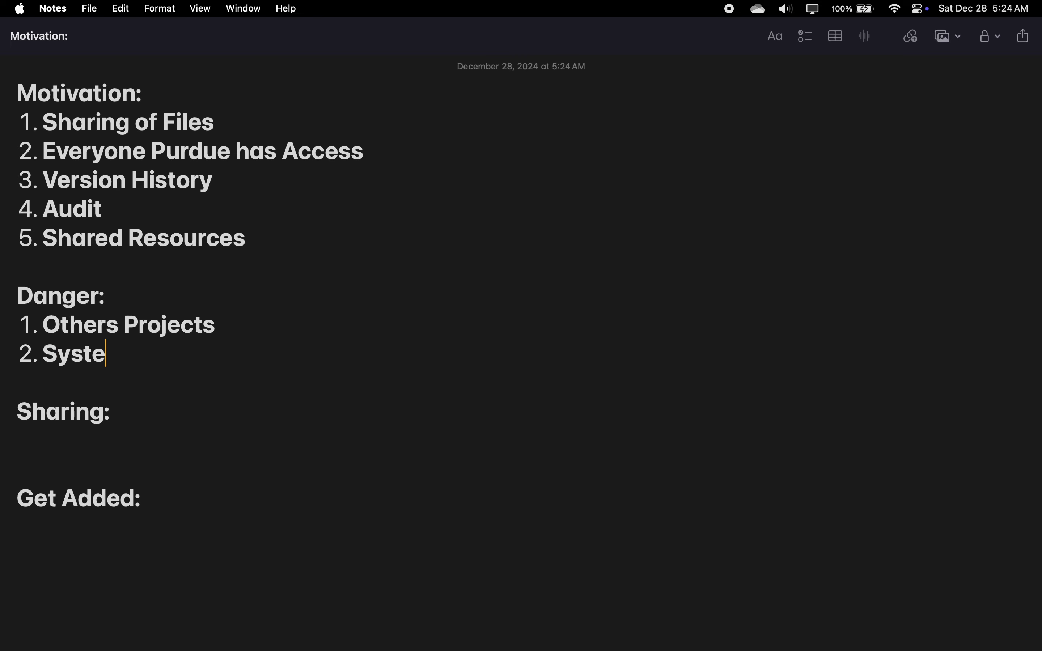
type("m Project")
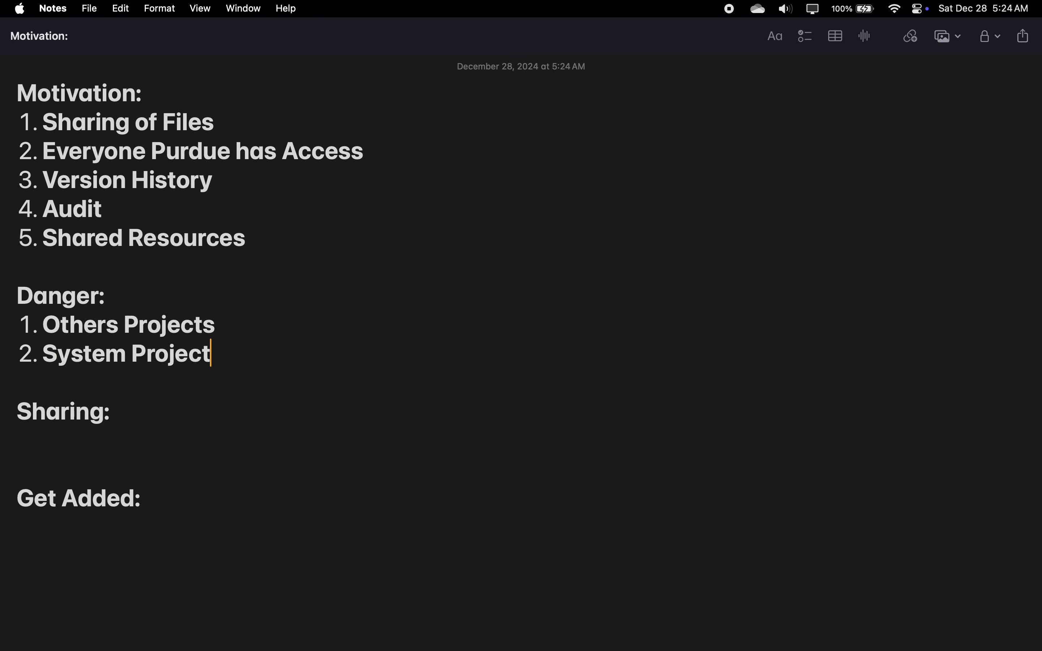
type("s")
Step: Switch to Fusion and look through the list of all projects in the Bechtel Center hub
key("ctrl+Right")
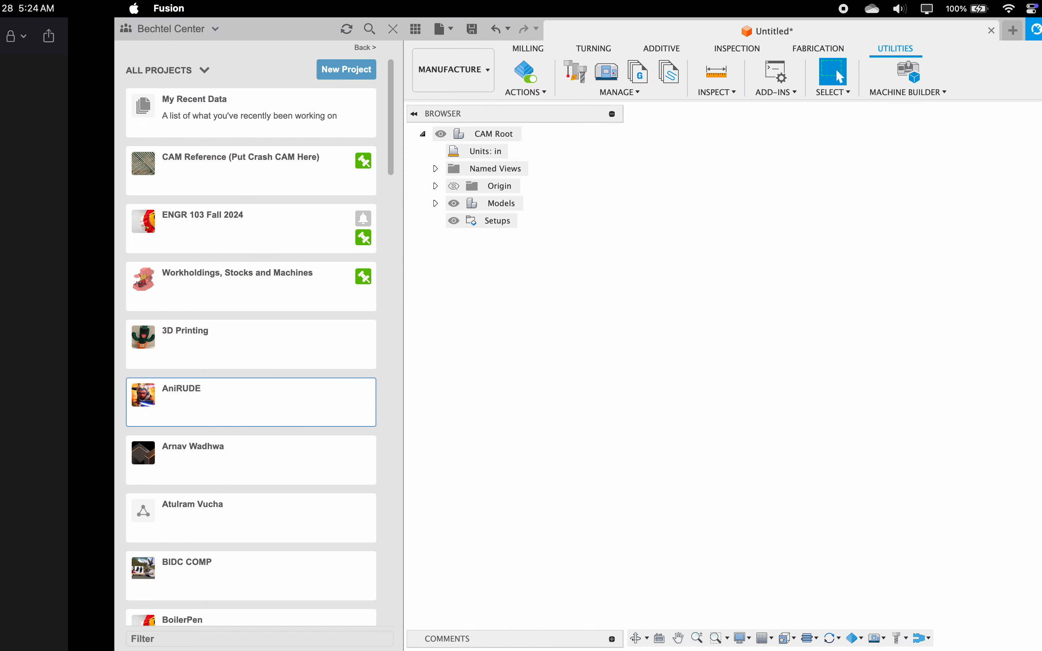
scroll(200, 244, "down", 5)
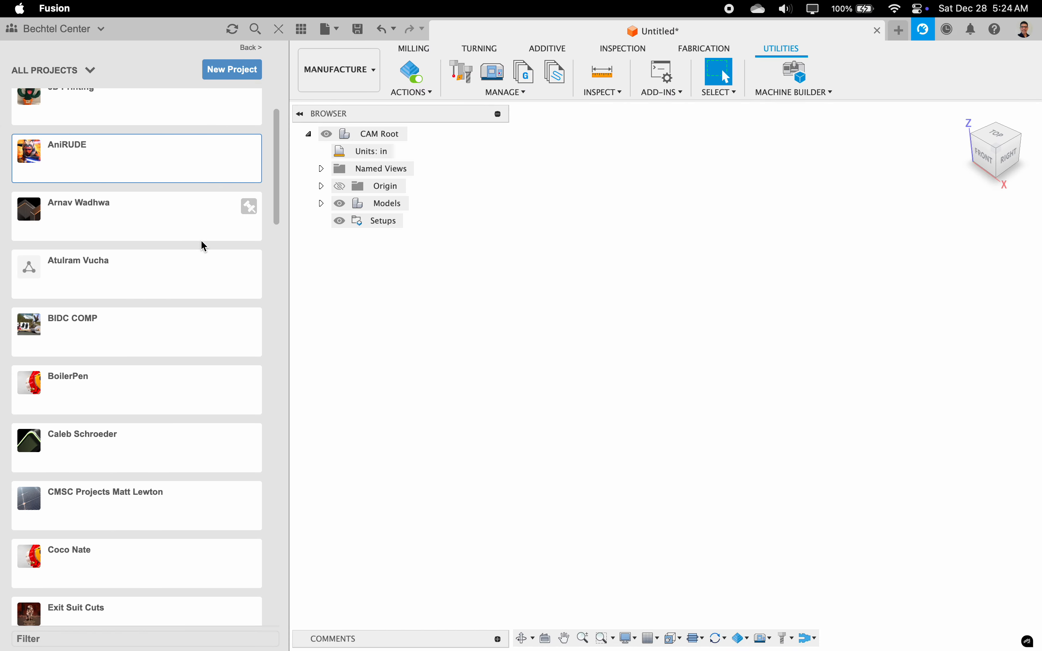
scroll(204, 247, "down", 1)
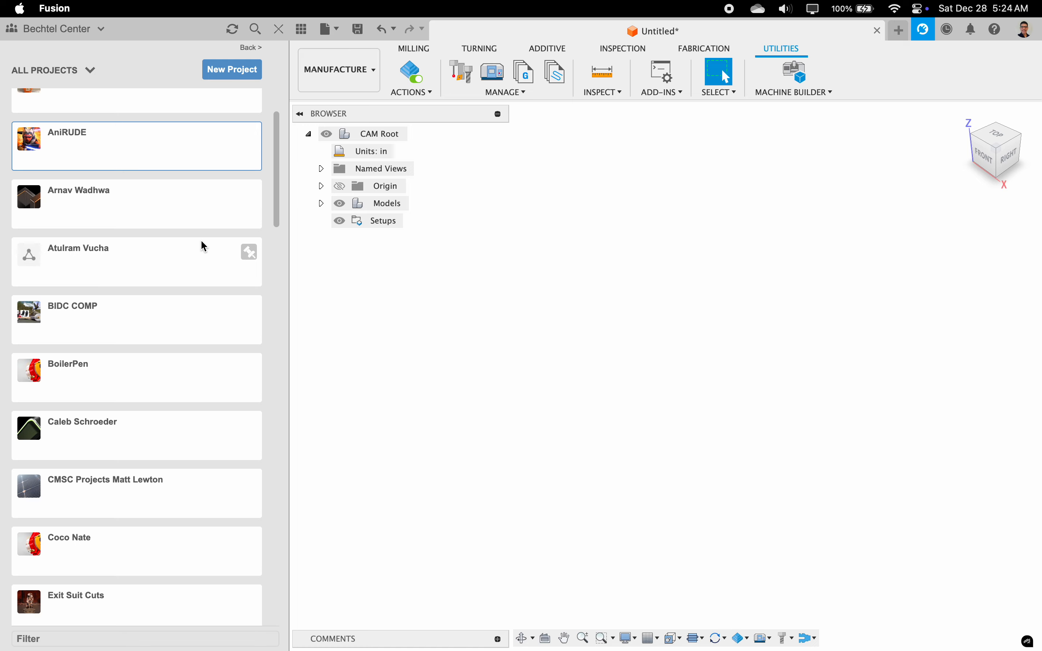
Step: Examine the hub's full project list, from the pinned projects down to the Libraries and Samples sections
scroll(201, 242, "up", 6)
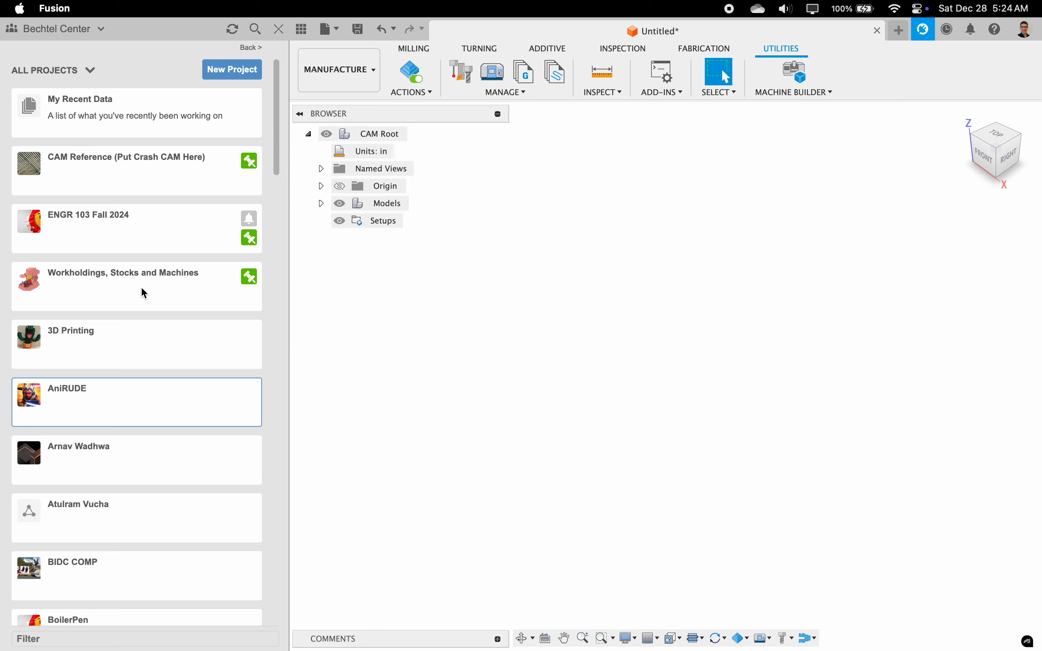
scroll(142, 288, "down", 20)
scroll(143, 293, "down", 10)
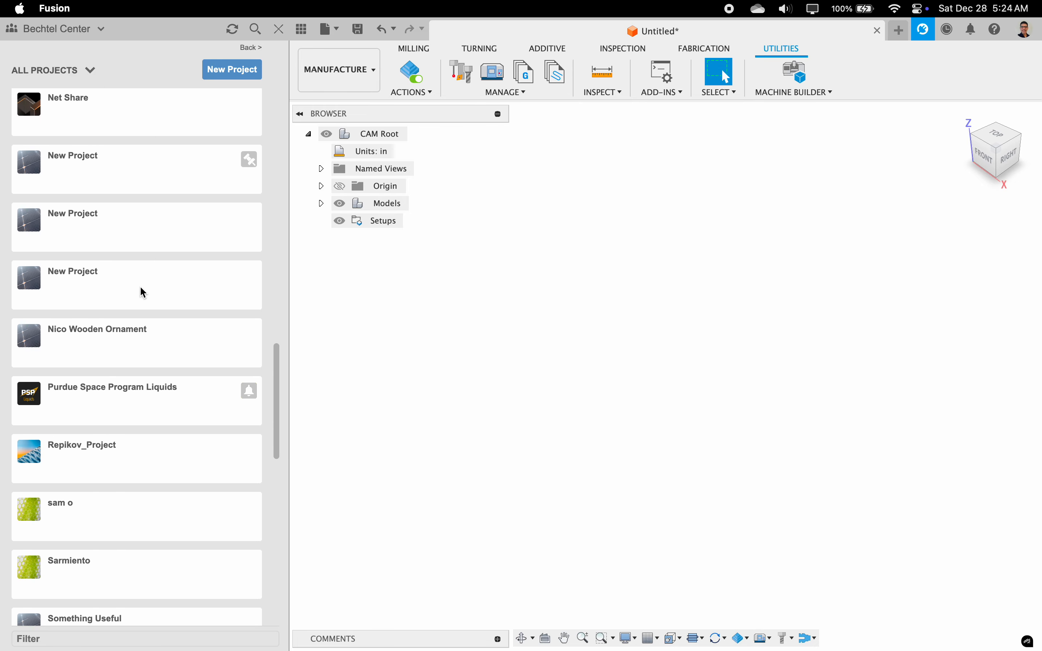
scroll(142, 289, "up", 10)
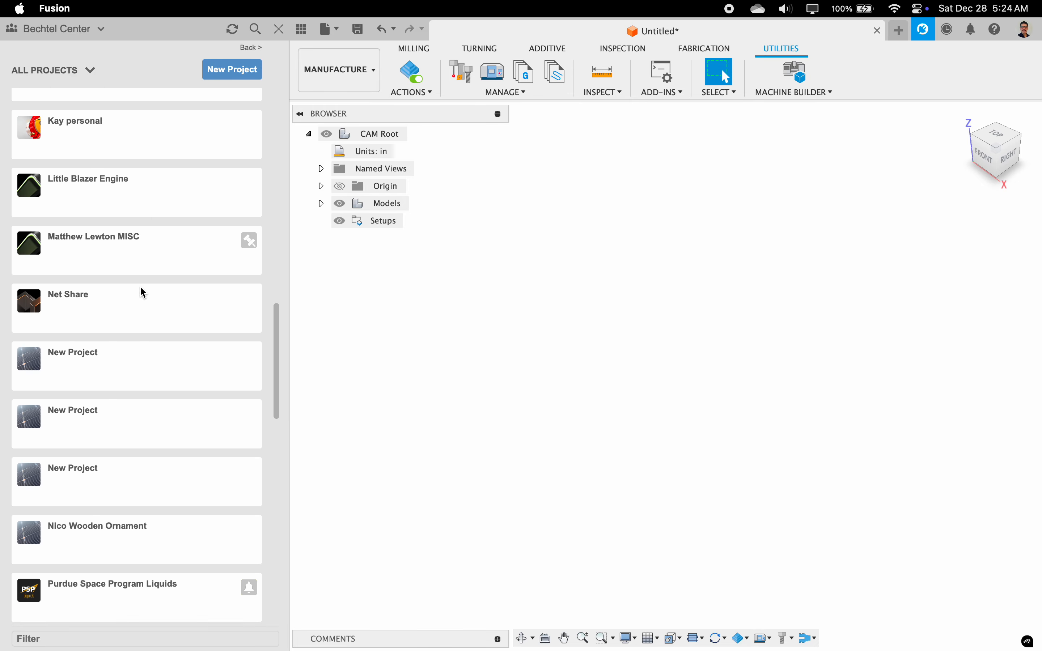
scroll(90, 315, "down", 12)
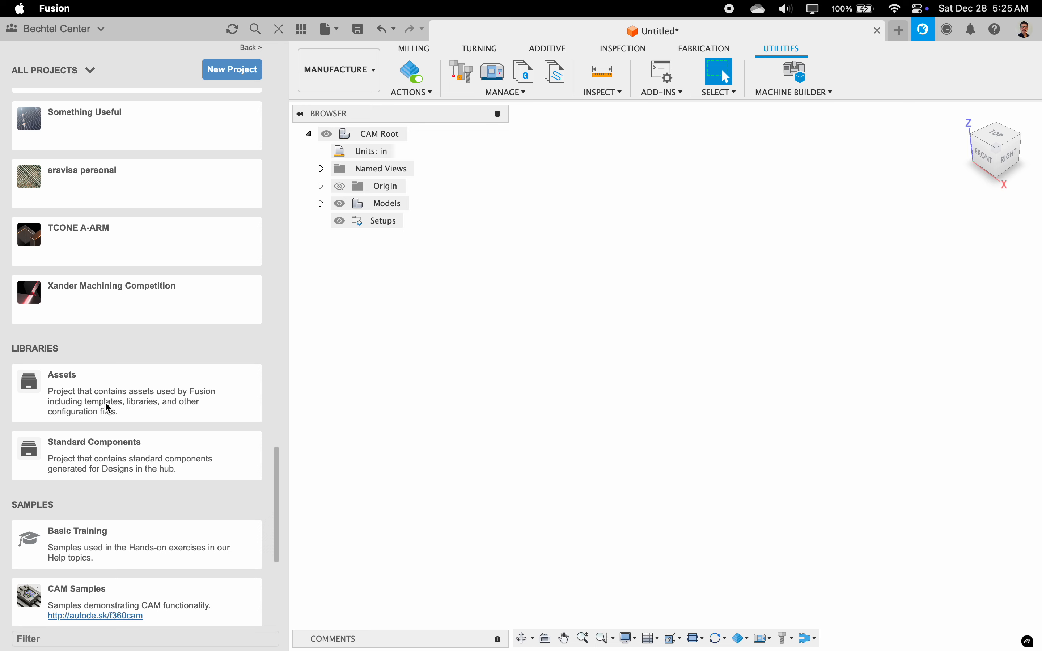
scroll(162, 361, "up", 15)
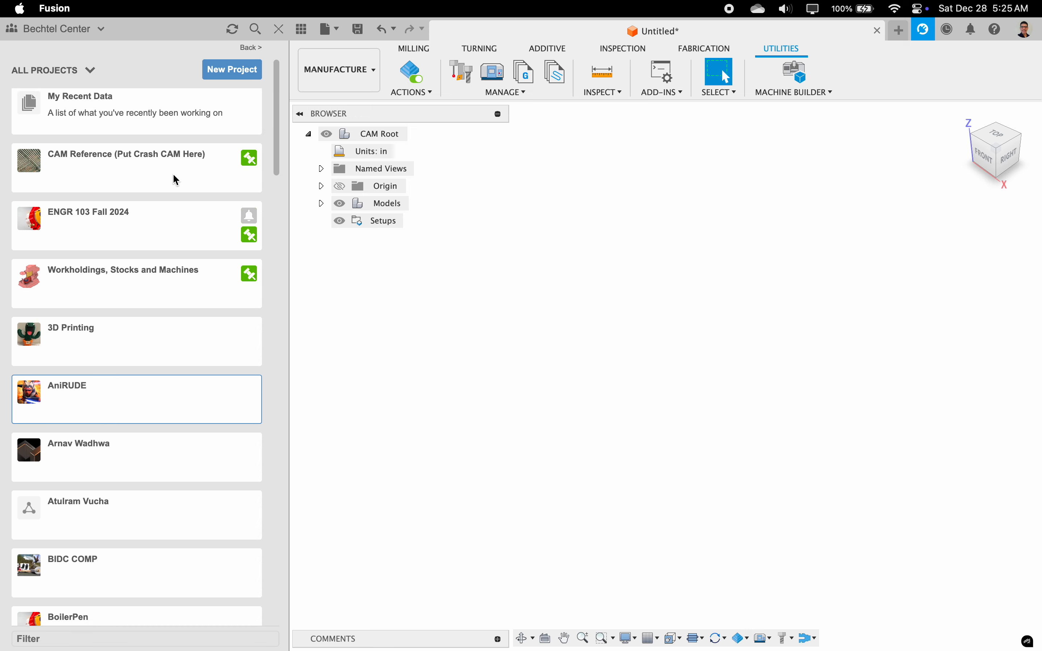
scroll(176, 177, "down", 20)
scroll(172, 175, "down", 15)
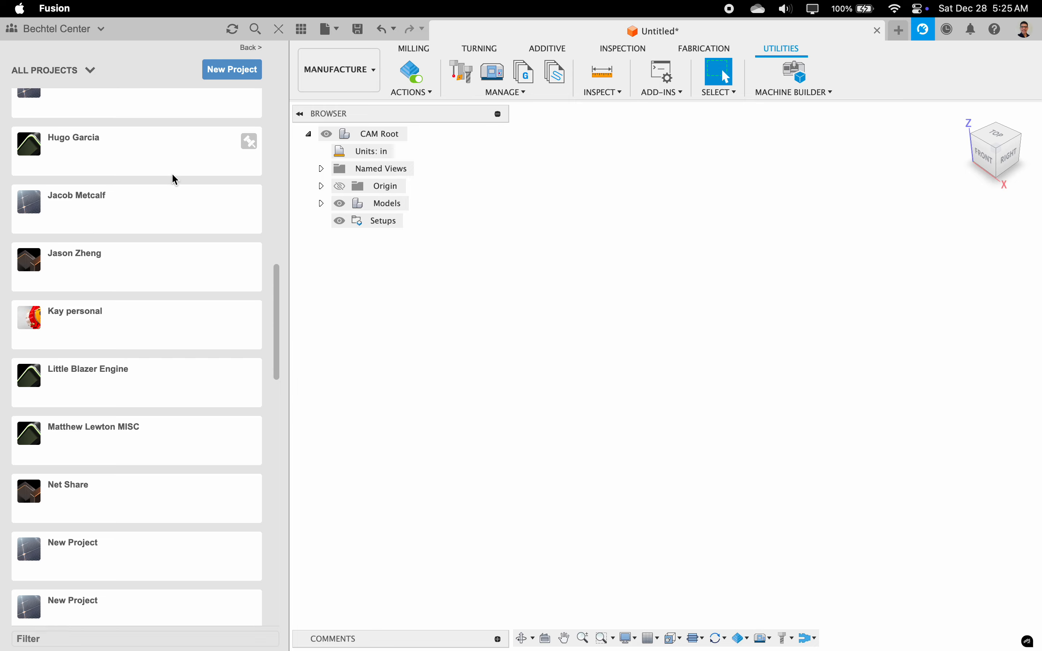
scroll(172, 176, "down", 10)
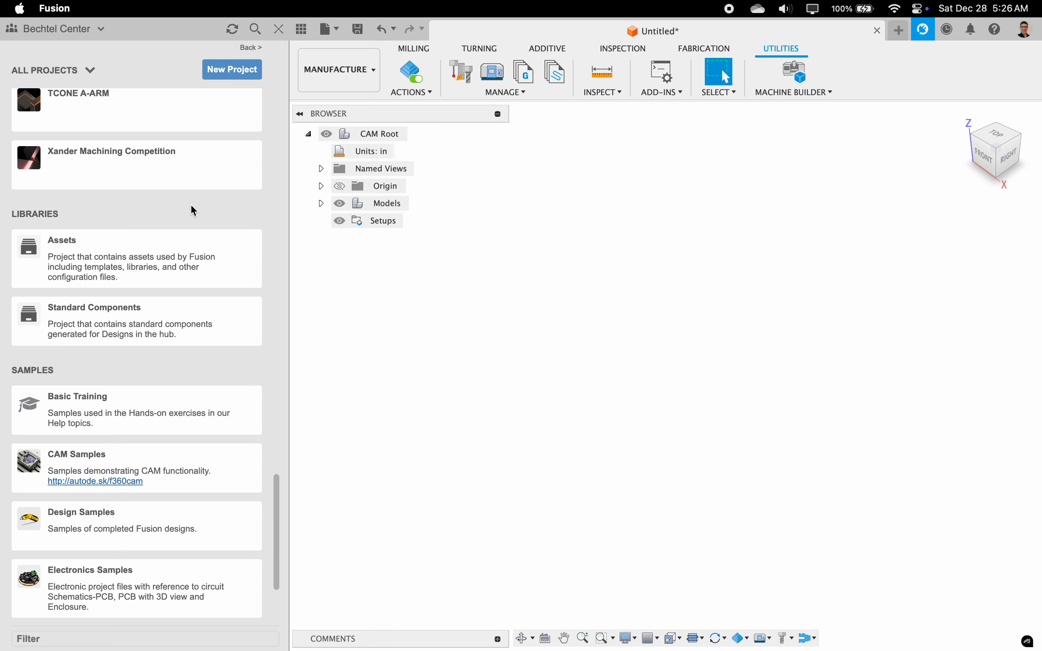
scroll(192, 208, "up", 15)
scroll(190, 205, "up", 8)
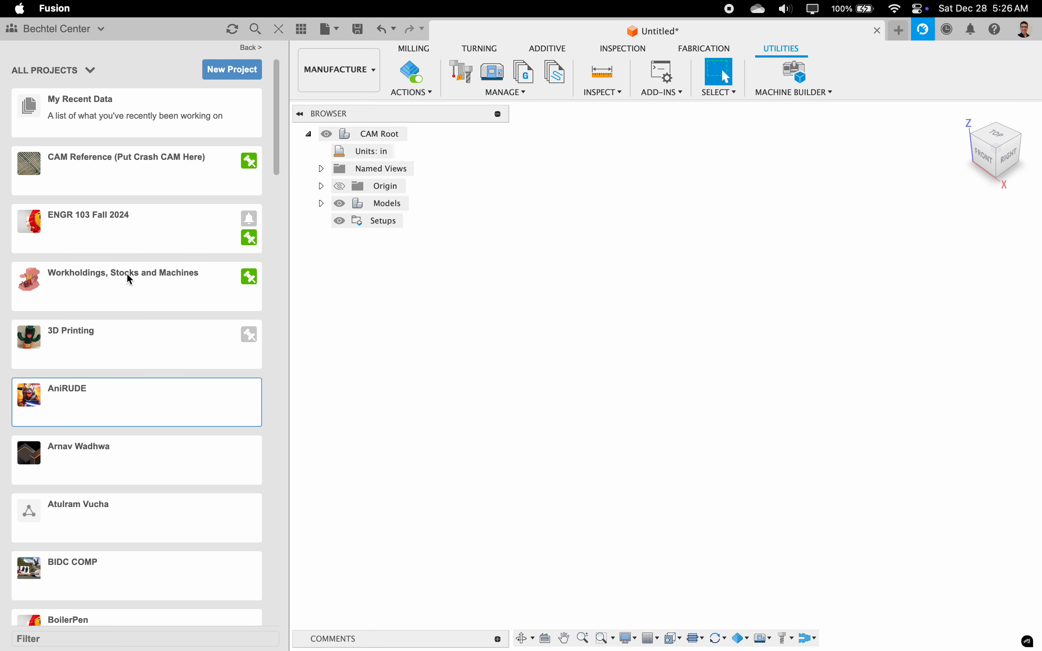
Step: Open the CAM Reference (Put Crash CAM Here) project, check the untitled design's default save location without saving, and return to all projects
left_click(127, 186)
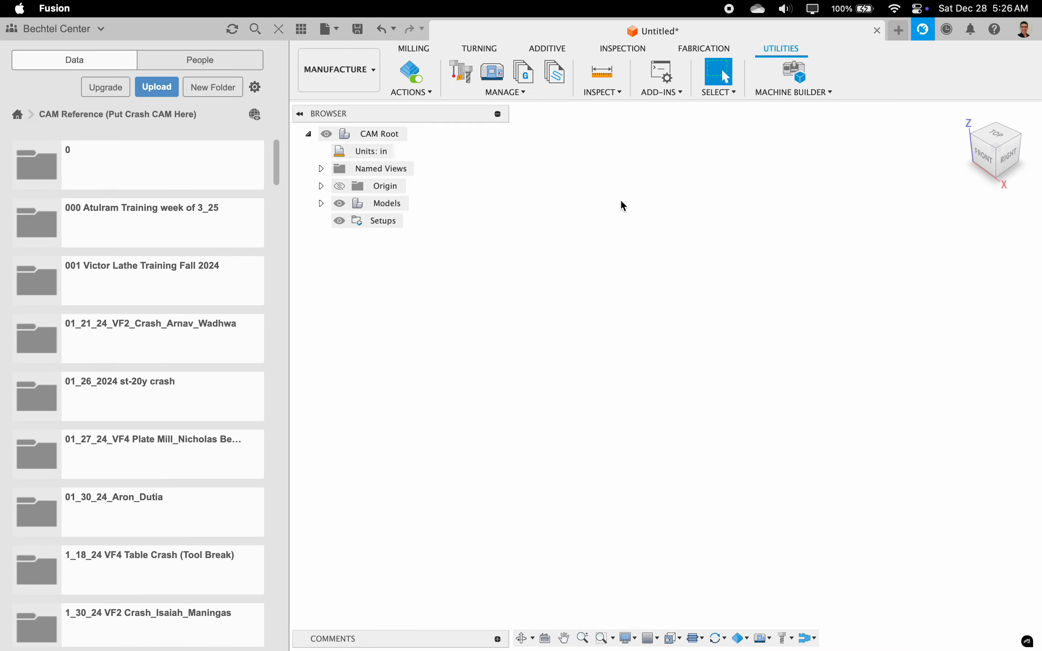
key("super+s")
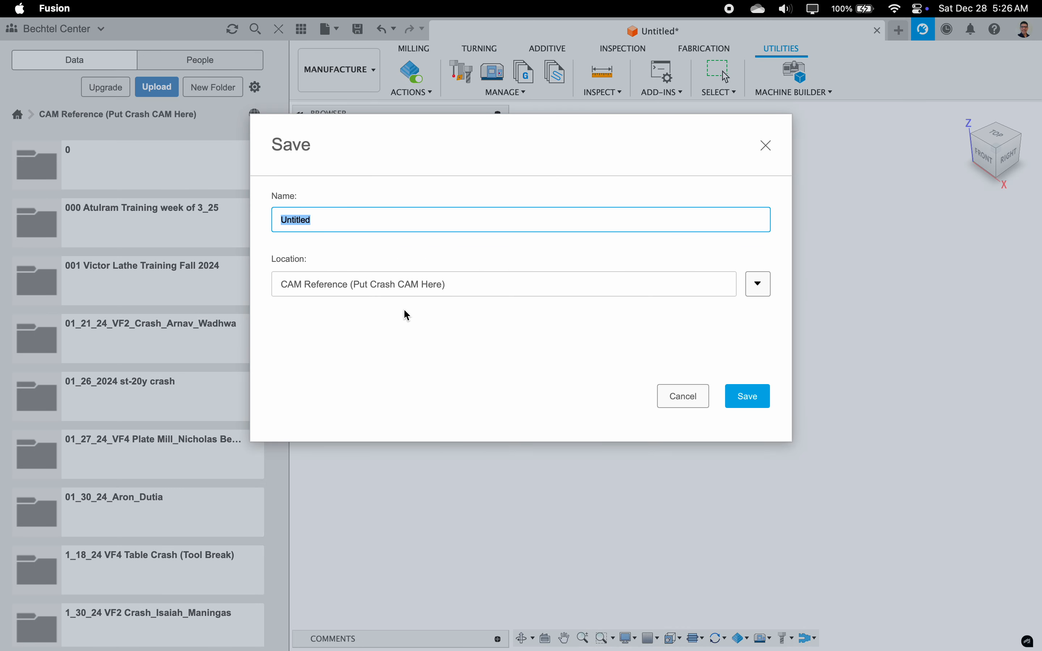
left_click(672, 393)
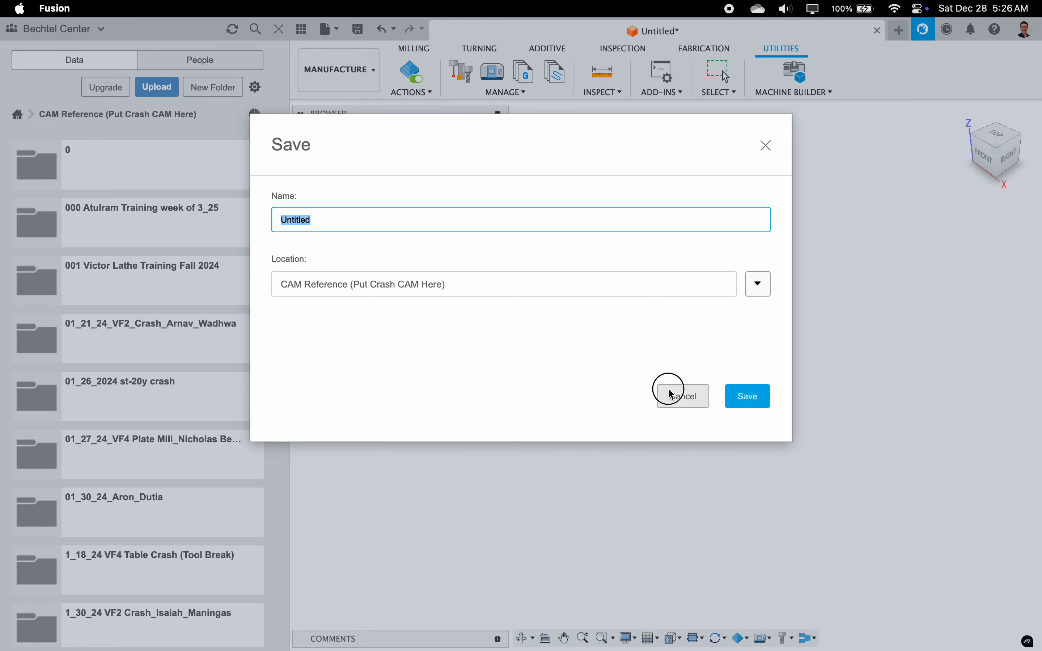
left_click(17, 115)
Step: Switch to Notes and start a numbered list under Sharing with "Need Share" as its first item
key("ctrl+Left")
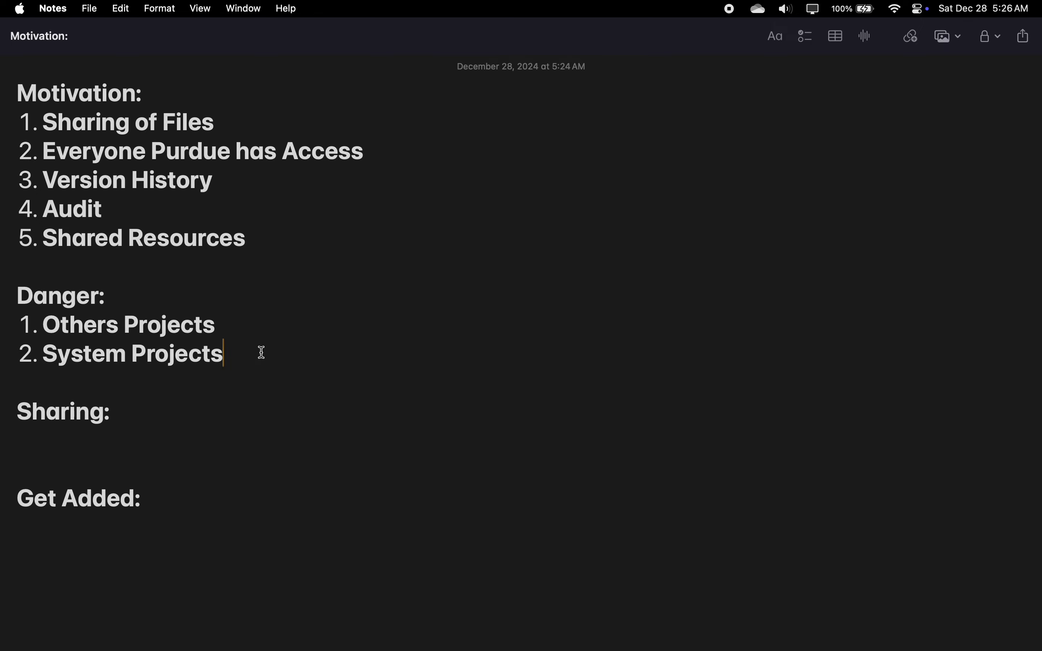
key("ctrl+Right")
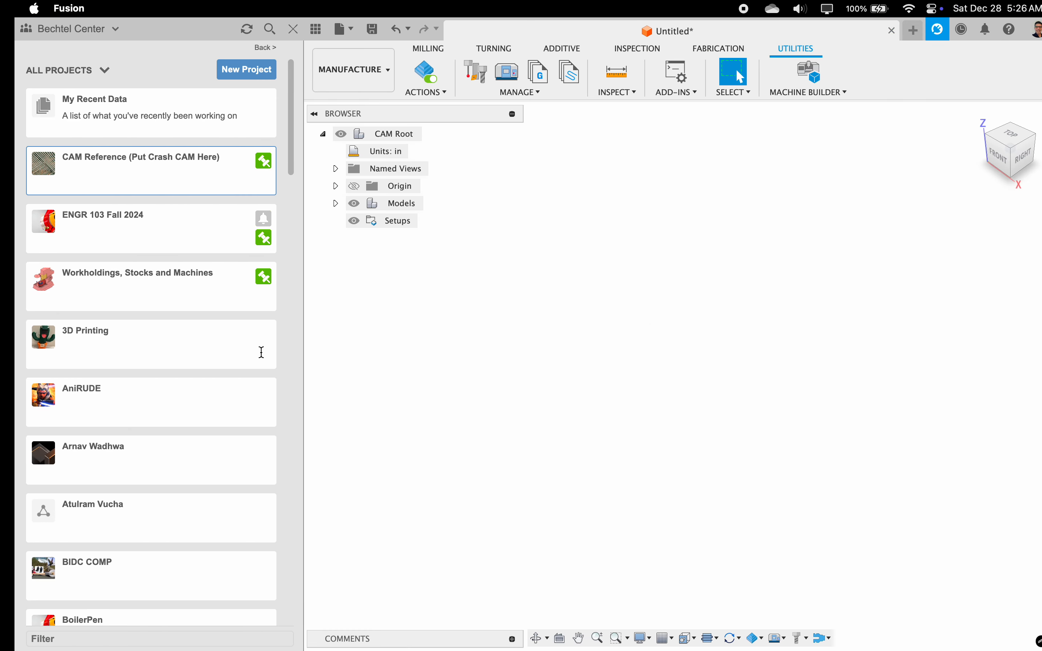
key("ctrl+Left")
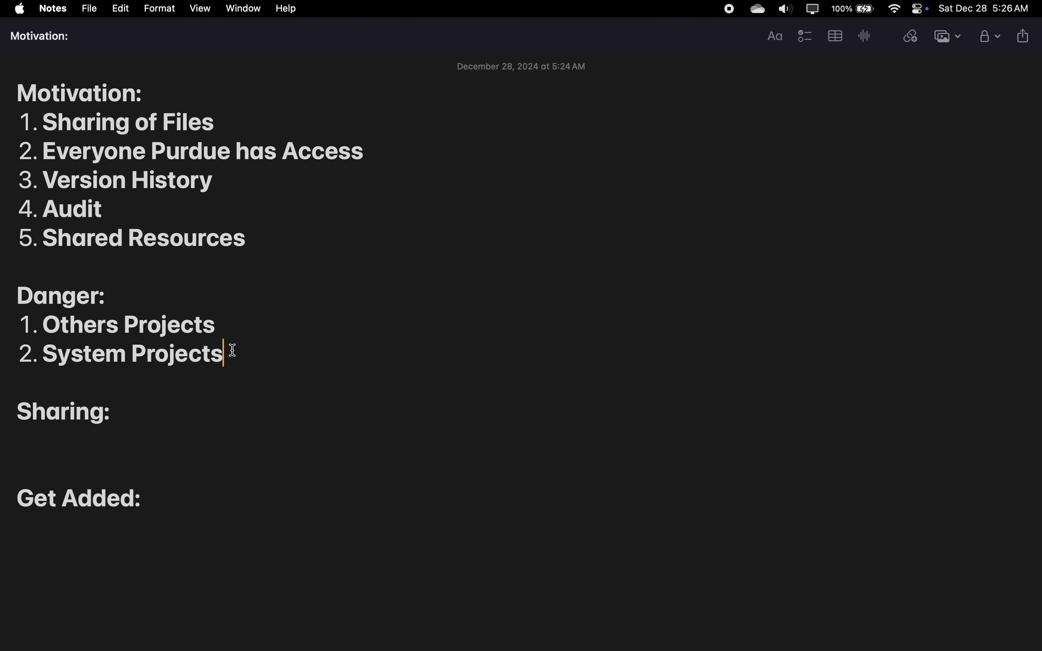
left_click(146, 420)
left_click(103, 440)
type("1.")
type("Need Share")
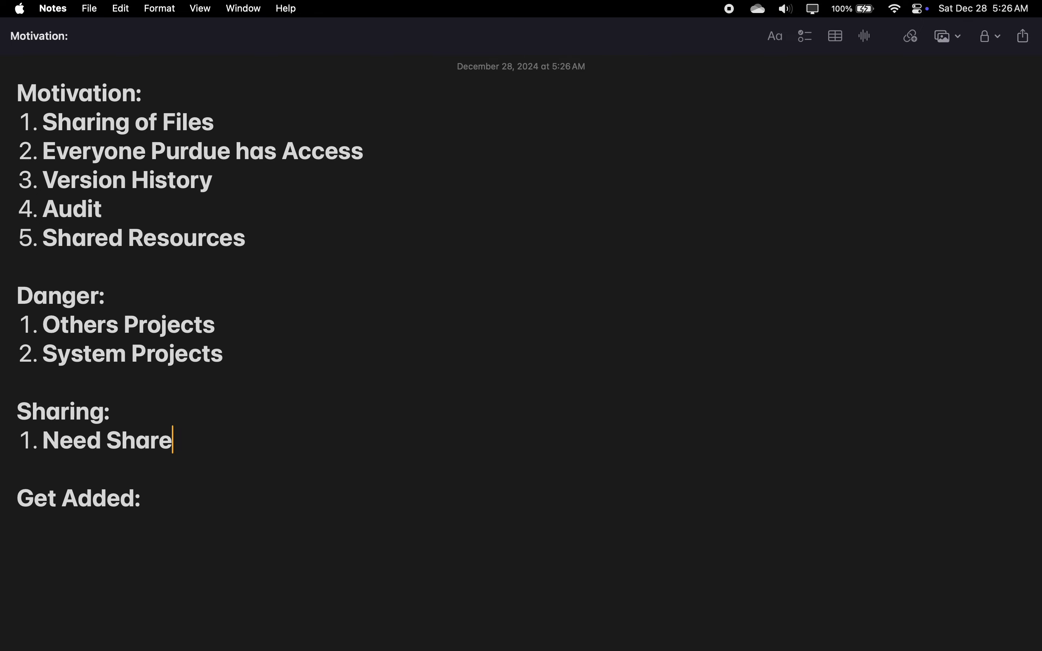
Step: Switch to Fusion and view the AniRUDE project's member list and invitation field, returning to its data folders
key("ctrl+Right")
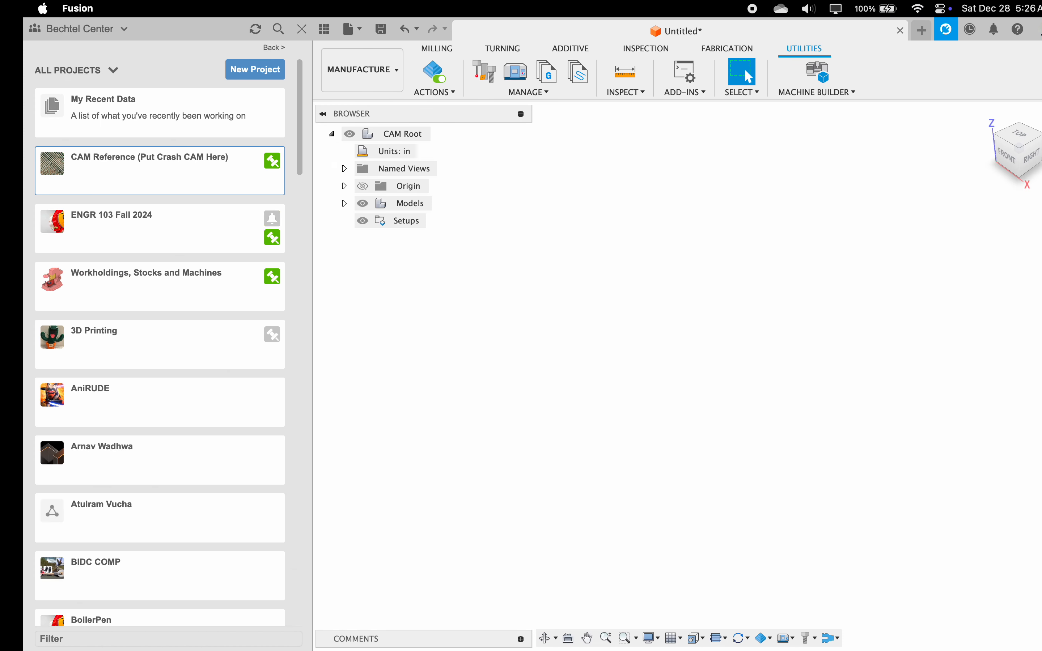
double_click(83, 400)
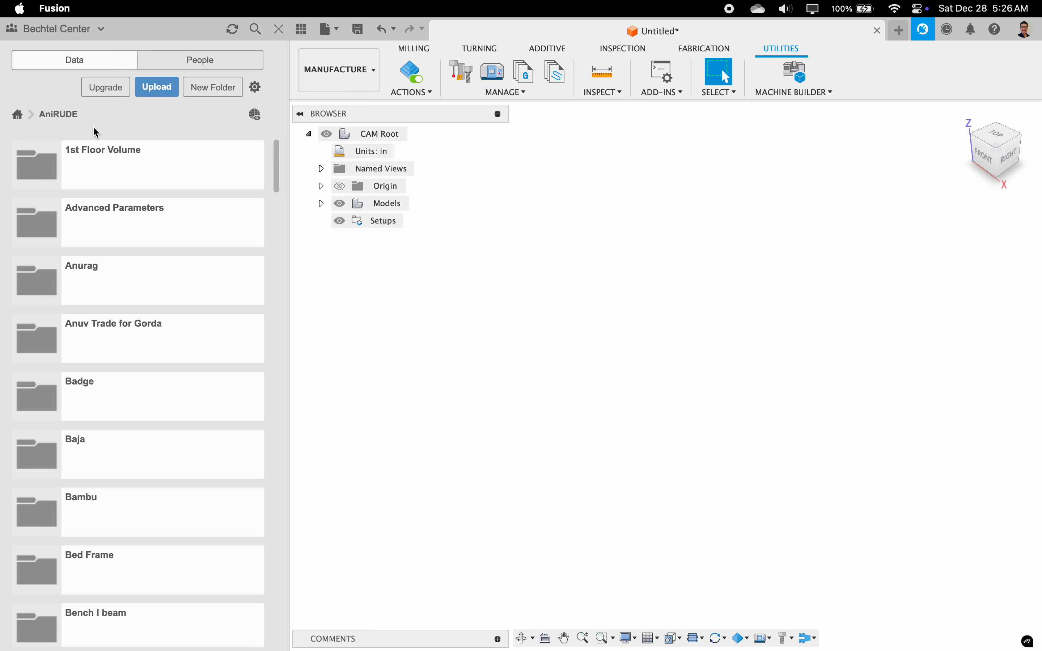
left_click(204, 60)
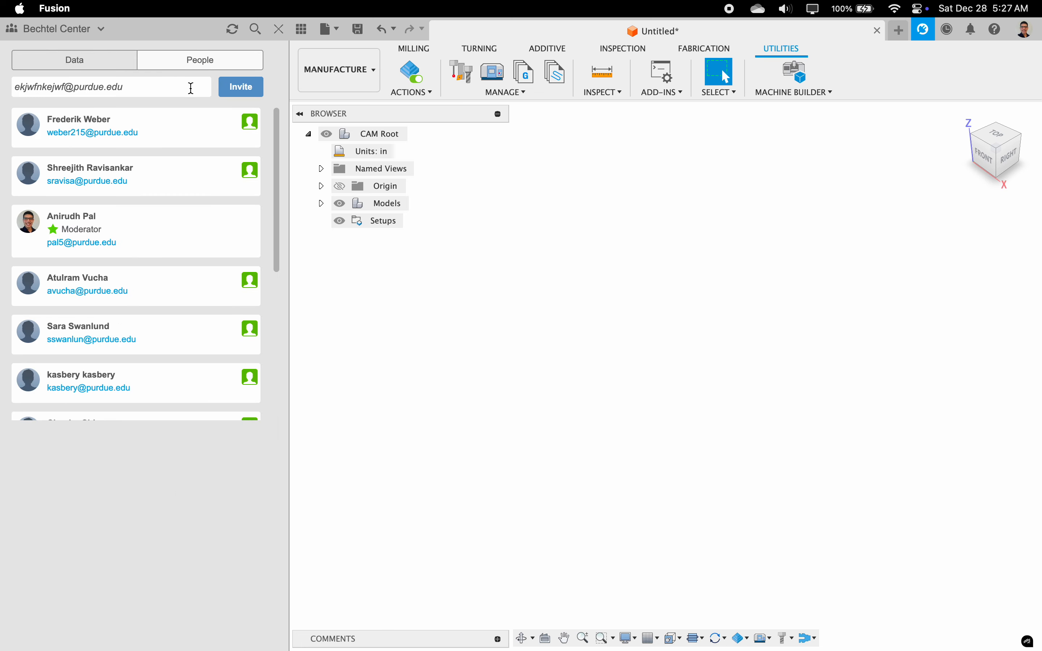
left_click_drag(192, 88, 13, 87)
left_click(66, 60)
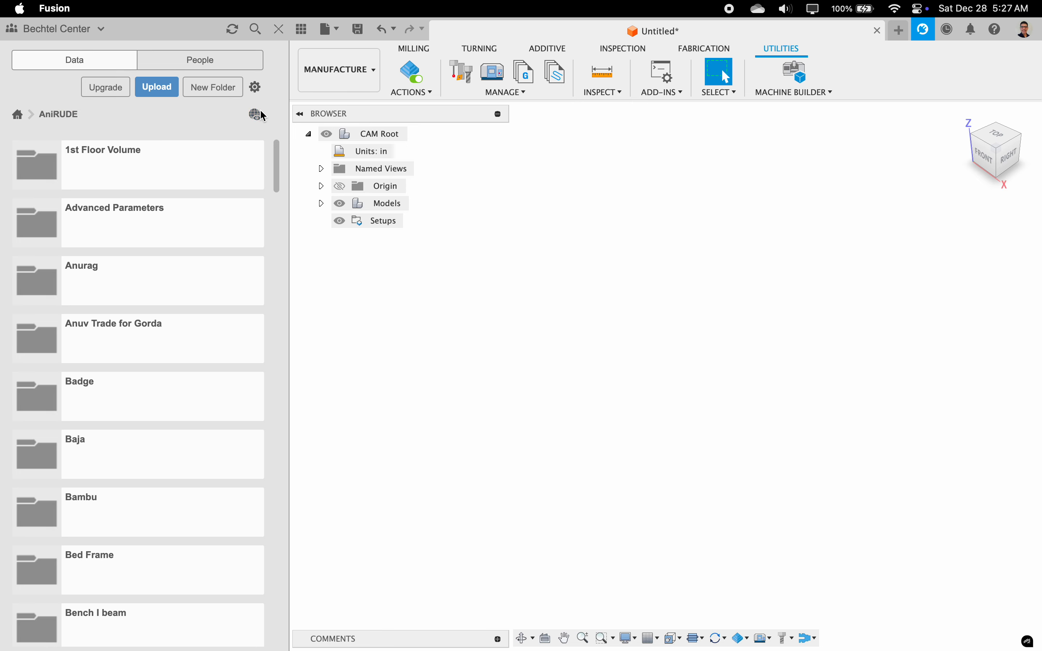
Step: Open the AniRUDE project on the web and switch to the Bechtel Center hub page in Chrome
left_click_drag(256, 111, 193, 115)
left_click(255, 121)
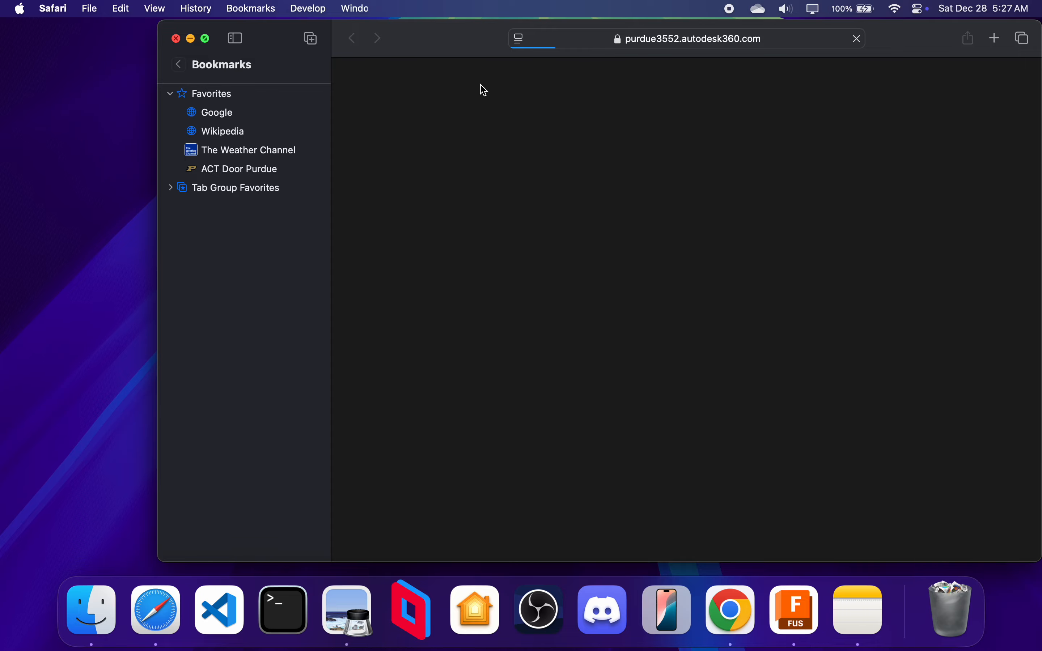
key("ctrl+Right")
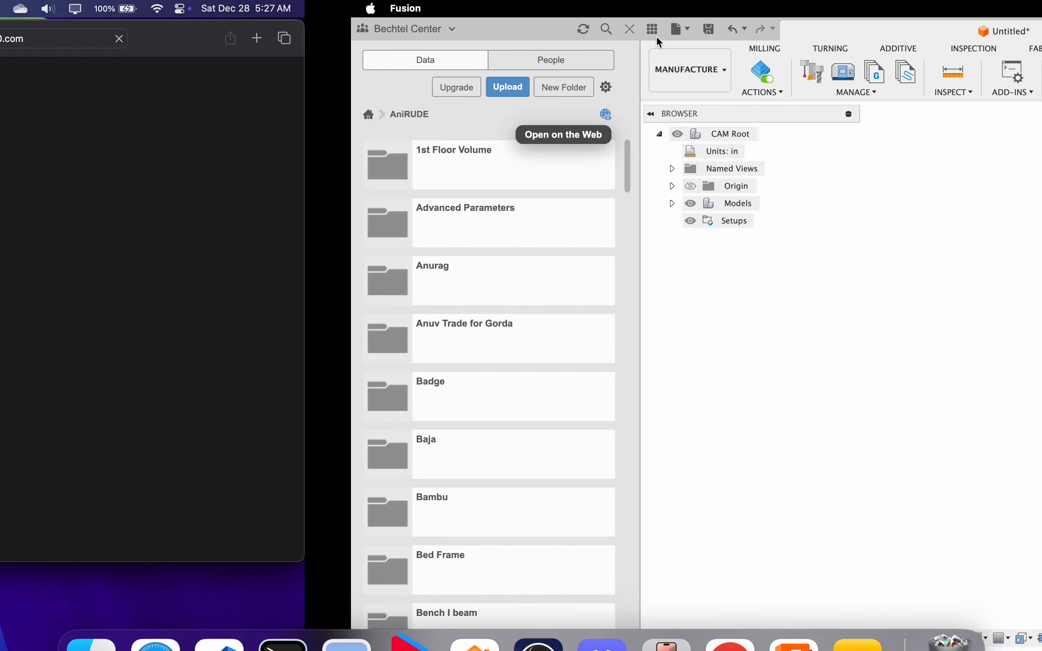
key("ctrl+Right")
key("ctrl+Right")
key("ctrl+Right")
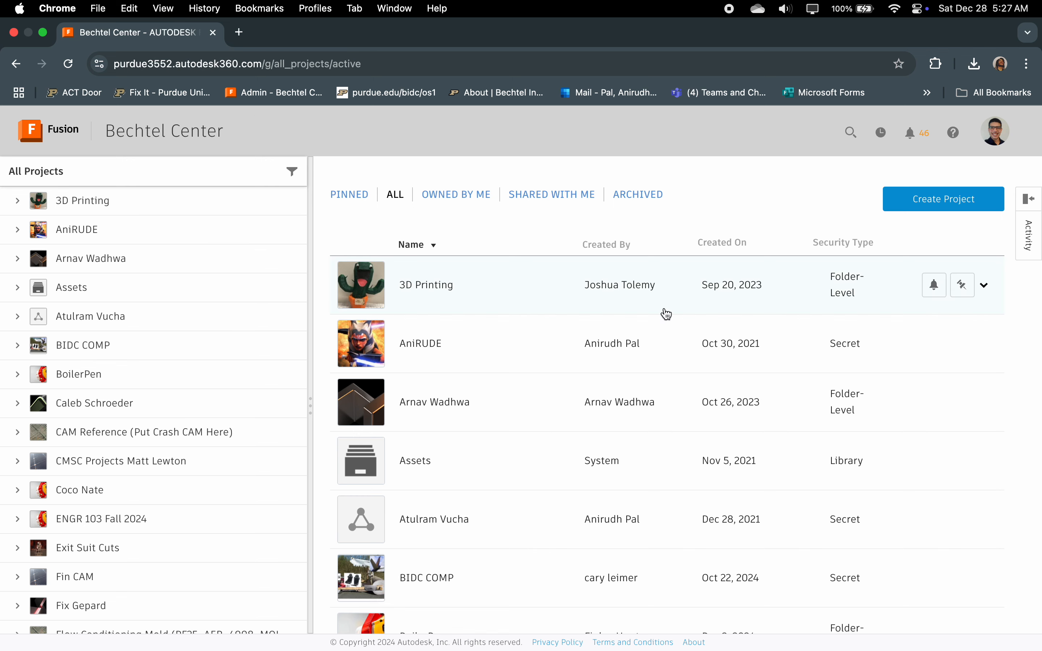
Step: Create a folder-level project named "Demo Project Training" with the black avatar crossed by a red beam
left_click(954, 201)
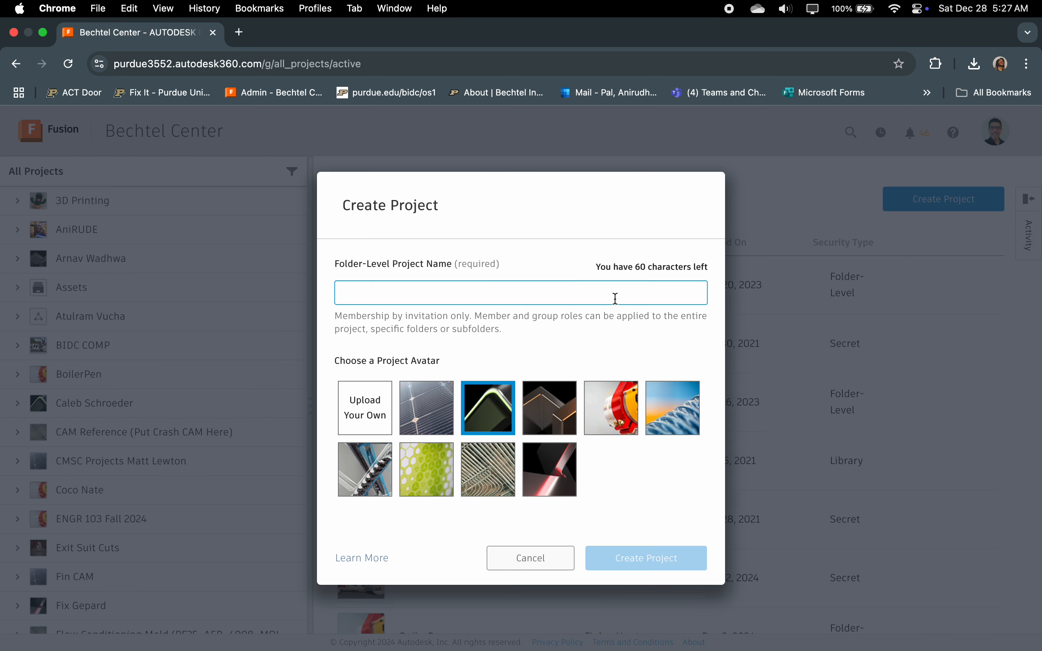
type("Demo Pr")
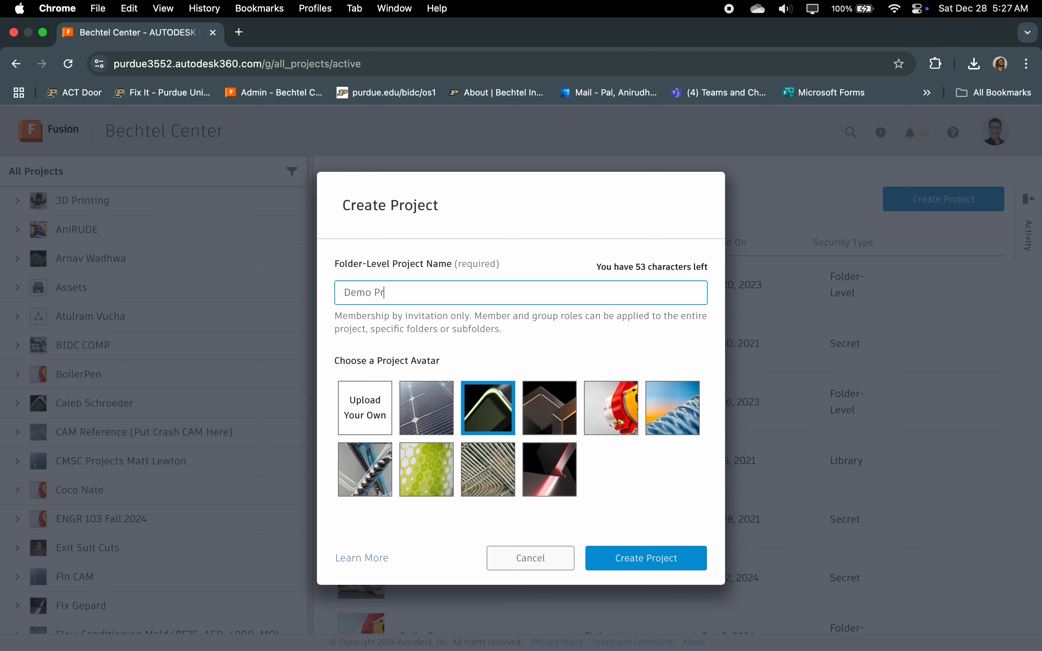
type("oject Training")
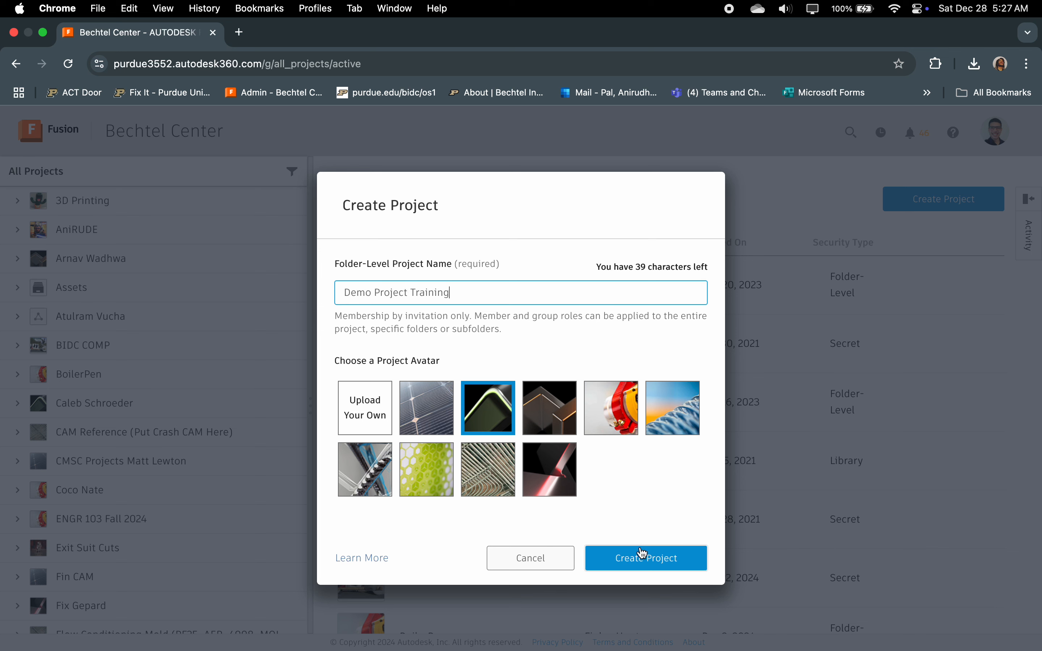
left_click(433, 404)
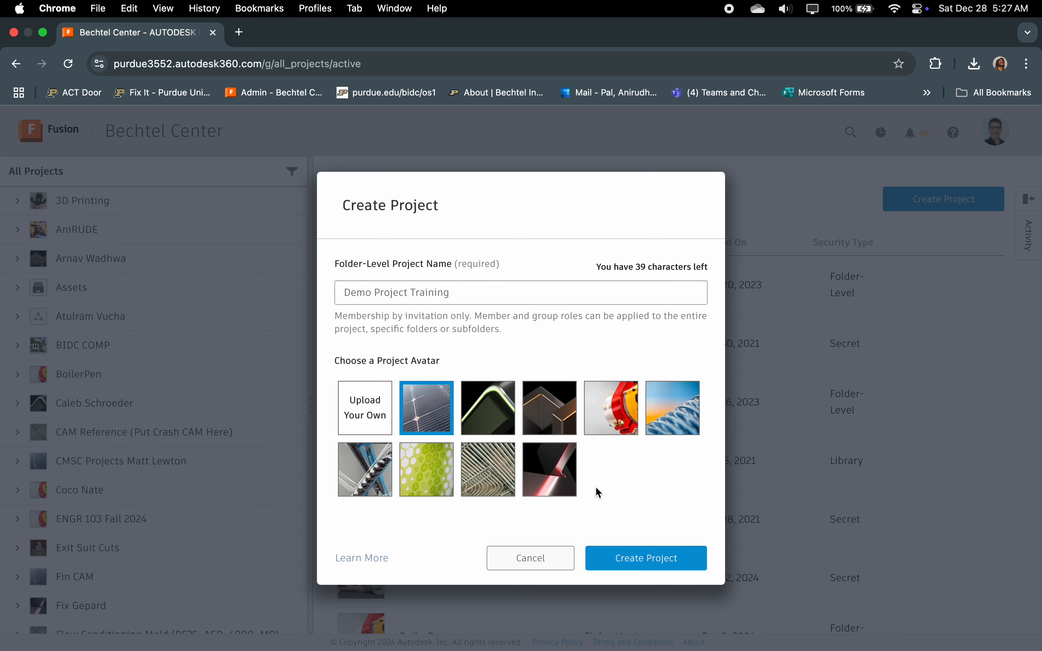
left_click(546, 475)
left_click(647, 560)
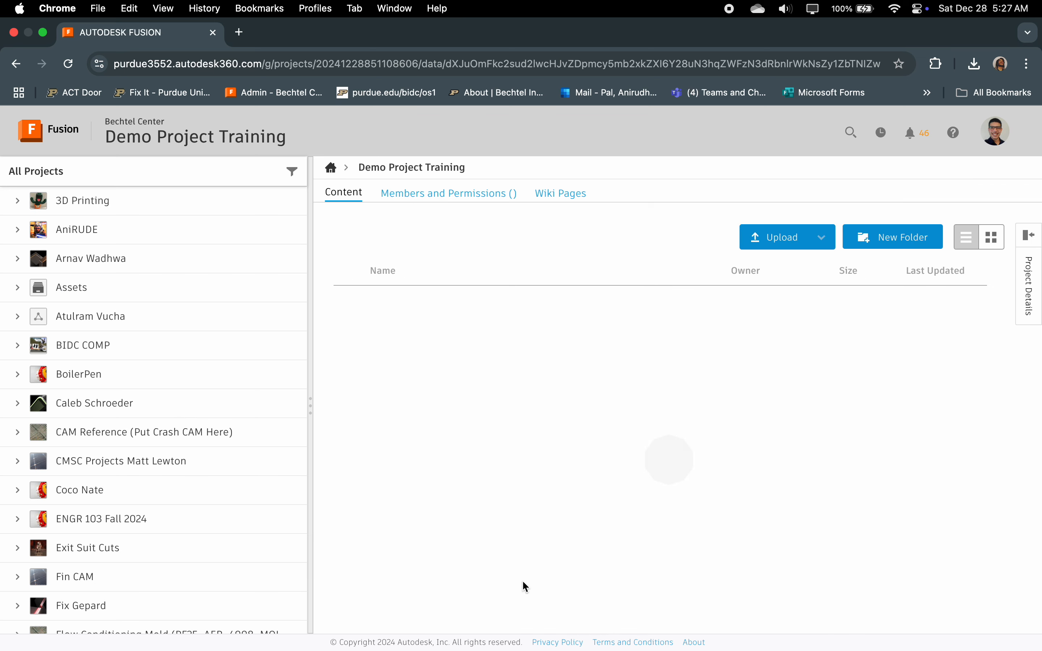
Step: View the new project's members and permissions, including the details of the Manager's permission level
left_click(448, 194)
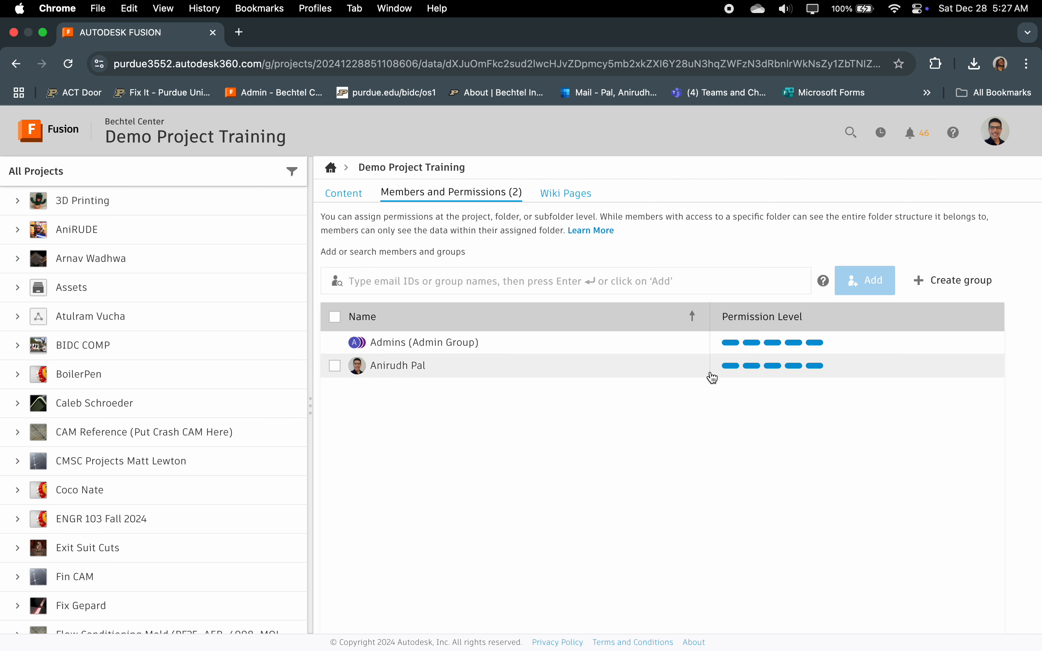
left_click(827, 371)
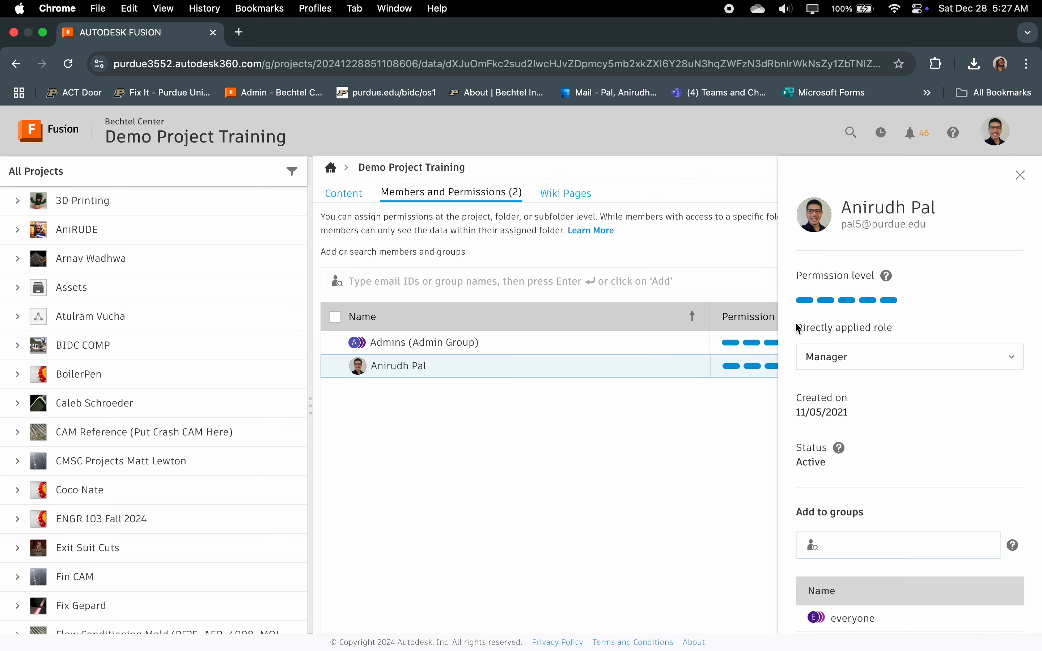
left_click(1019, 175)
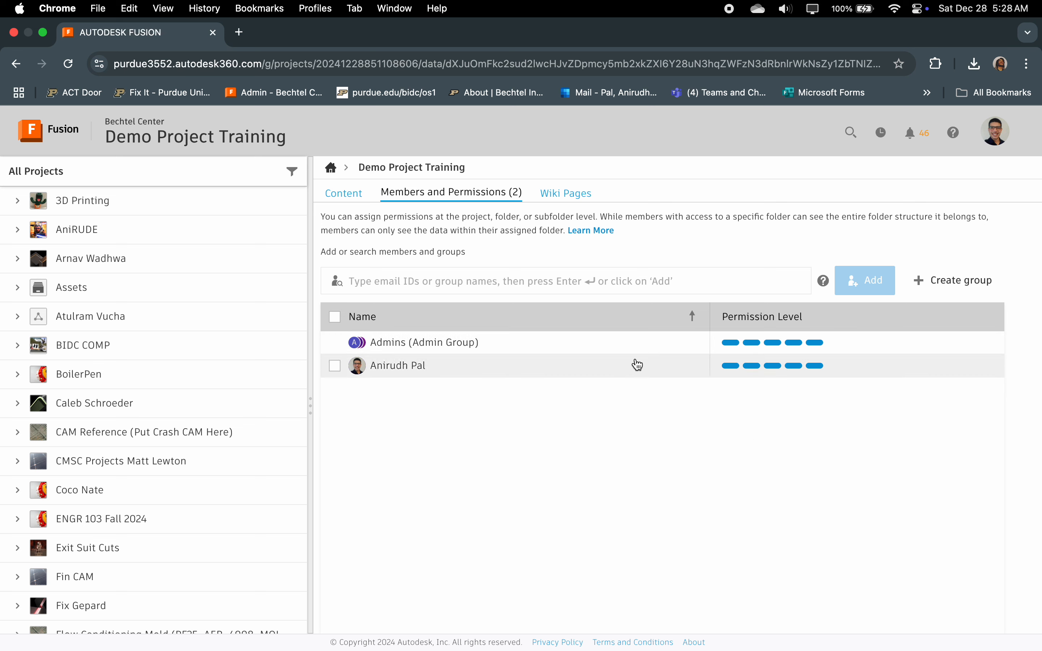
Step: Find a hub member by first name and add them to the Demo Project Training project
left_click(658, 281)
type("anuv")
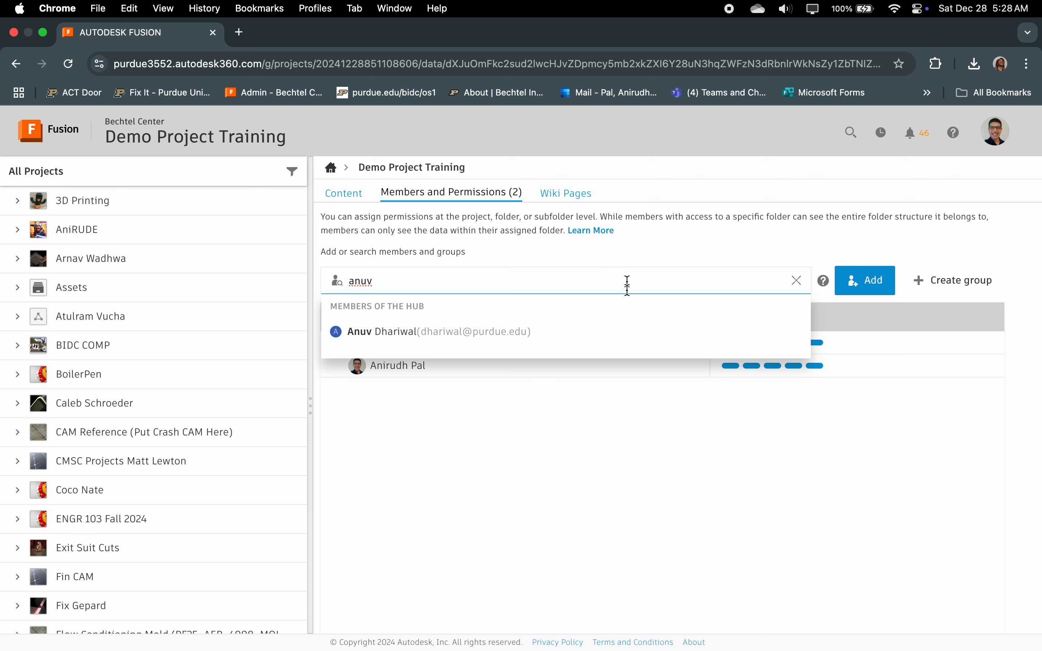
left_click(599, 333)
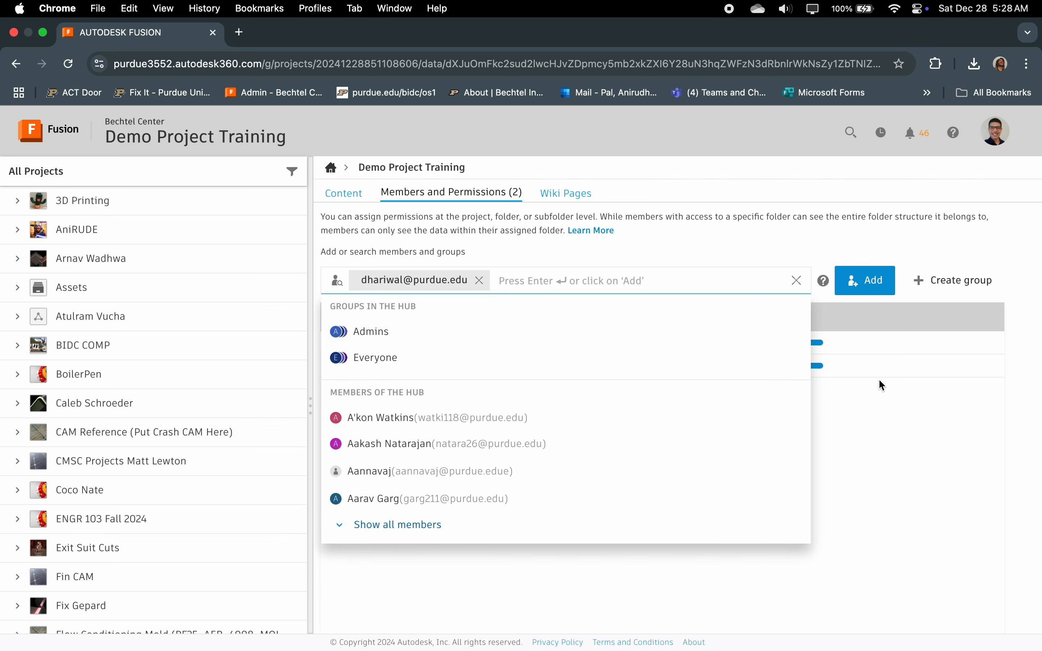
left_click(869, 280)
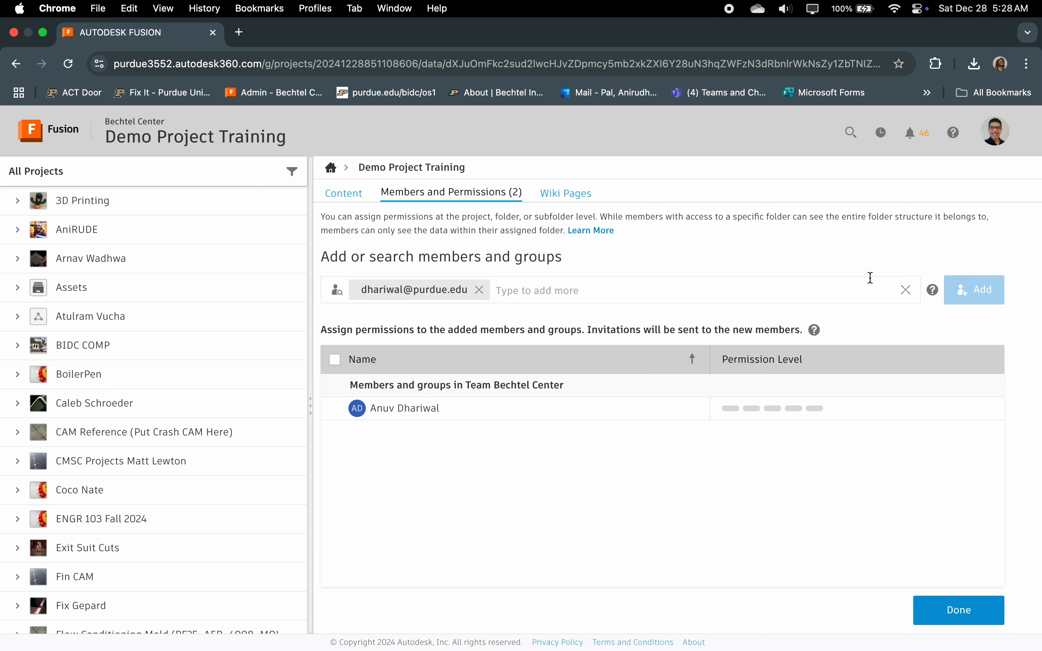
Step: Assign the newly added member the Editor role in the project
left_click(784, 415)
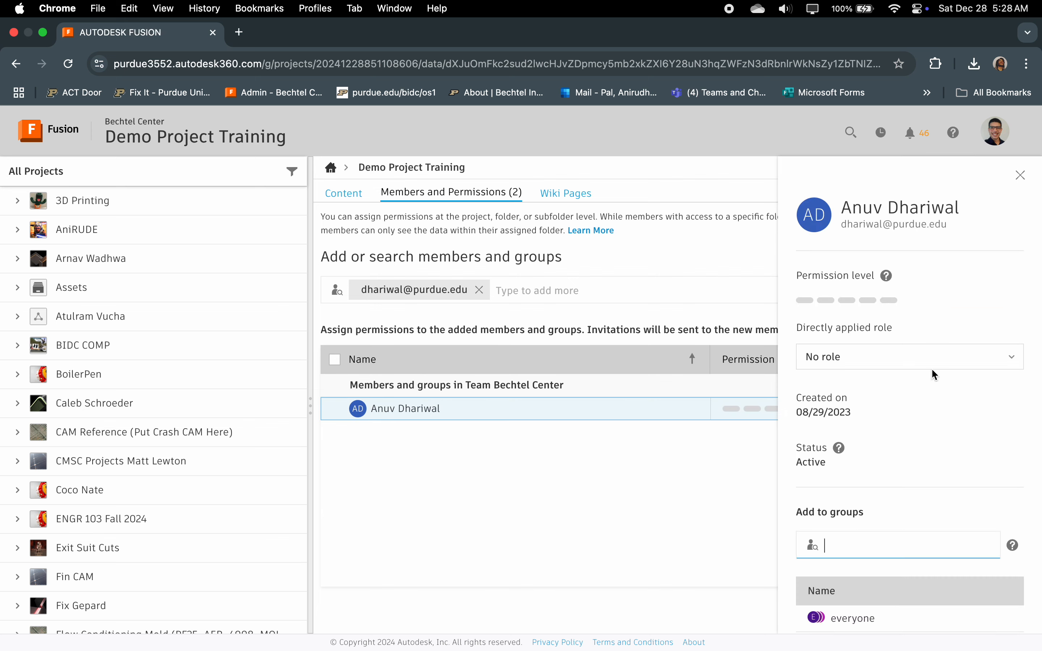
left_click(964, 357)
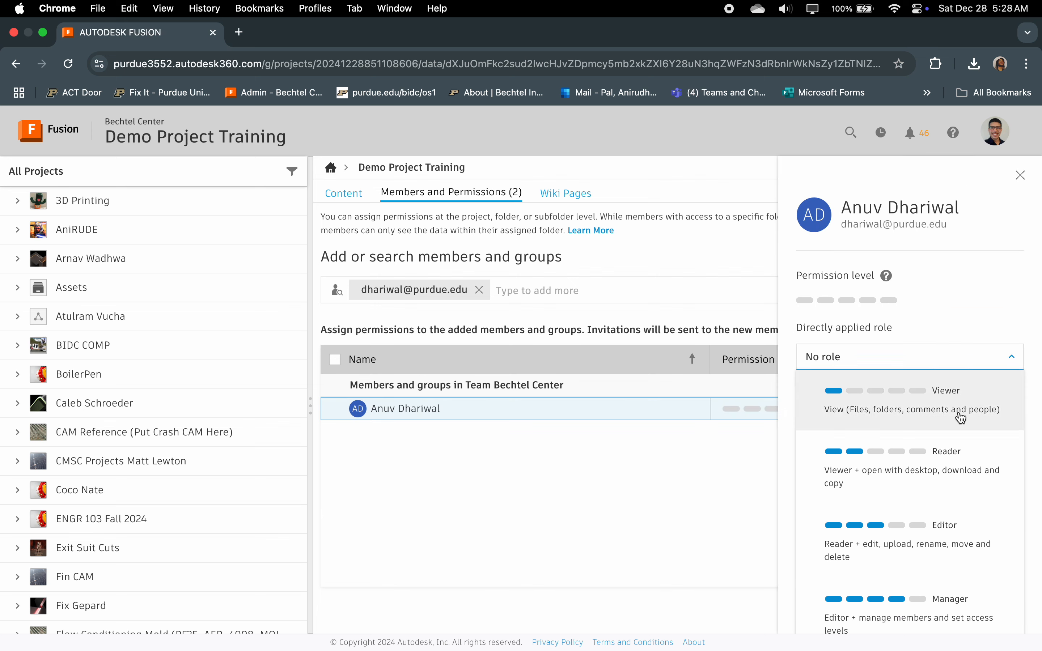
scroll(955, 448, "down", 3)
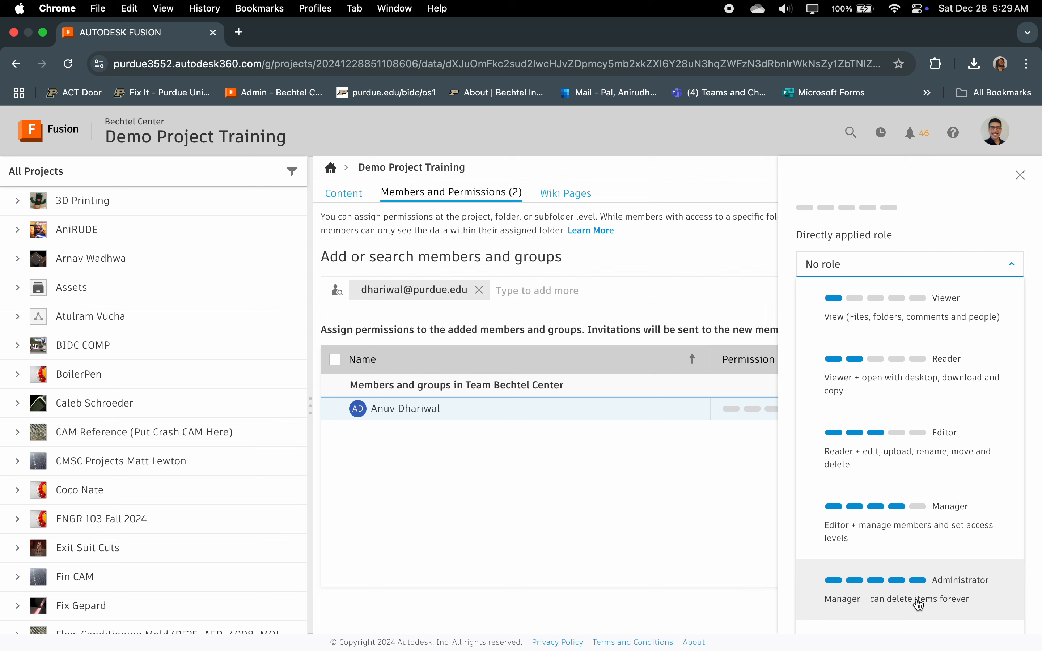
left_click(993, 440)
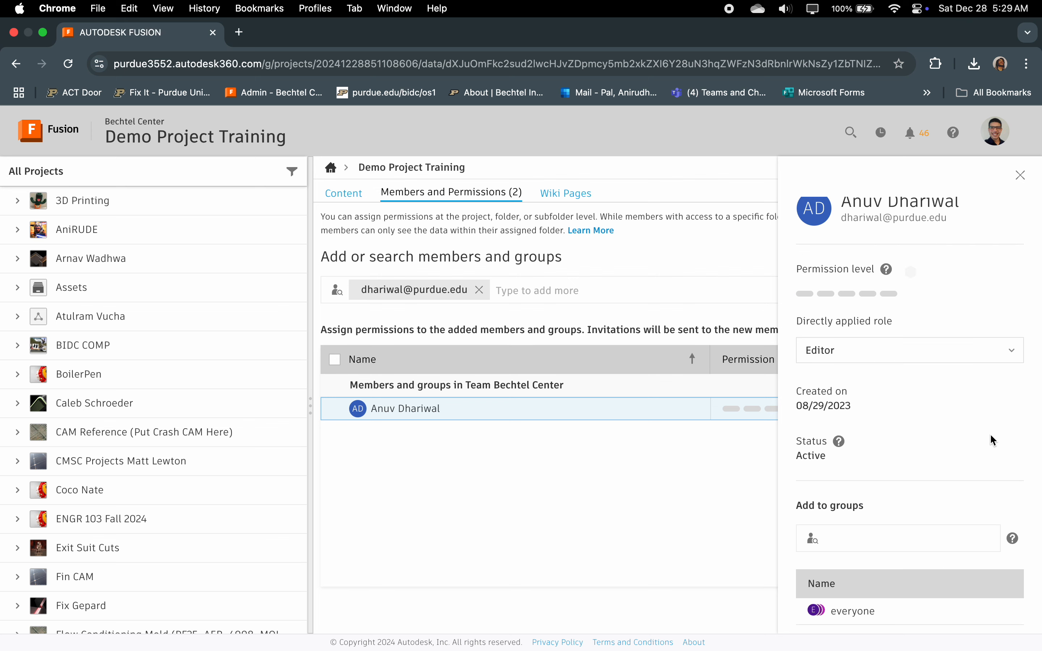
mouse_move(838, 439)
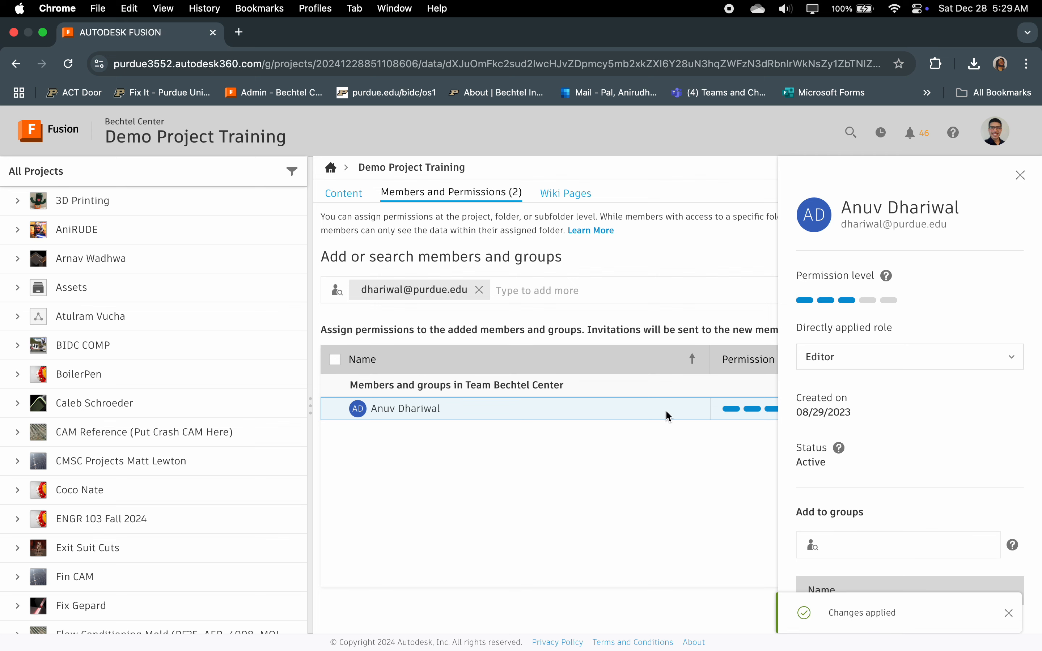
Step: Clear the added member from the entry field and reload the project's member list by way of its content
left_click(480, 293)
left_click(971, 458)
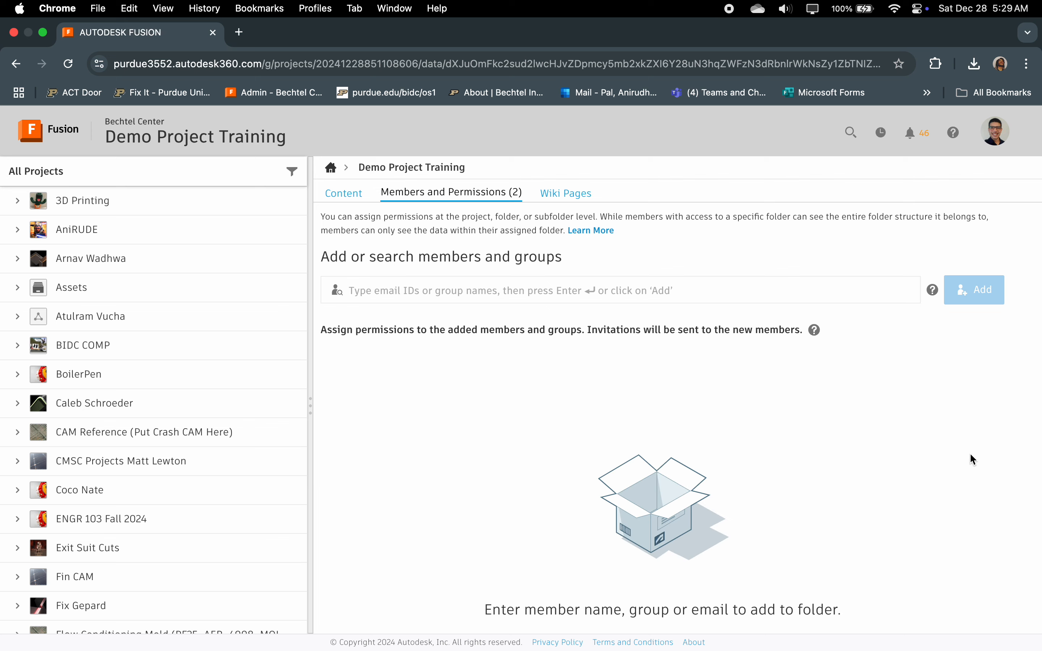
left_click(343, 192)
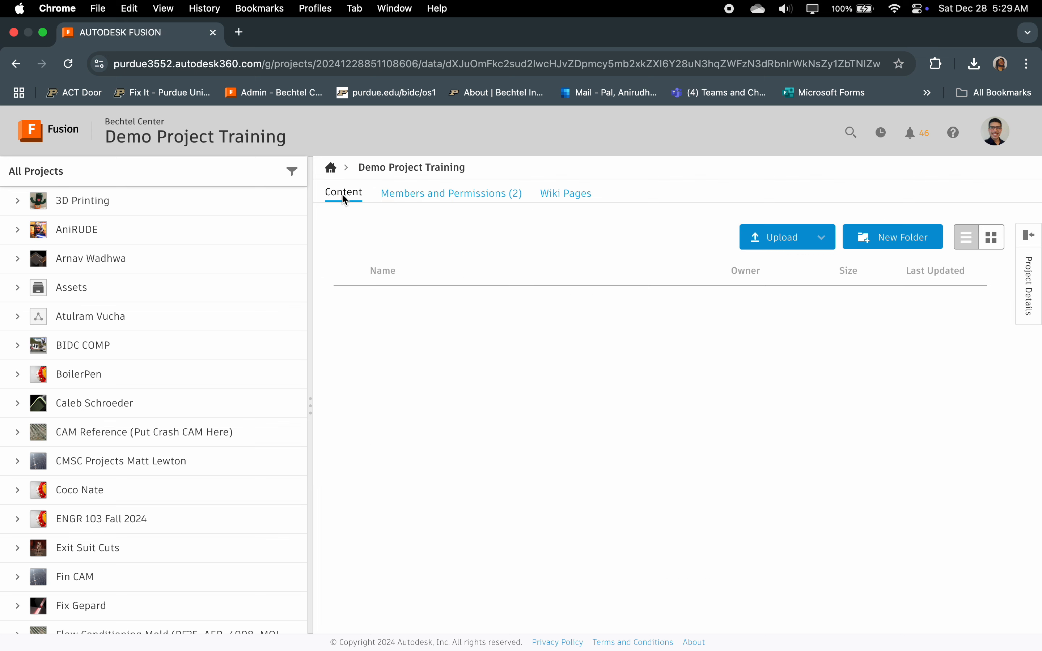
left_click(413, 196)
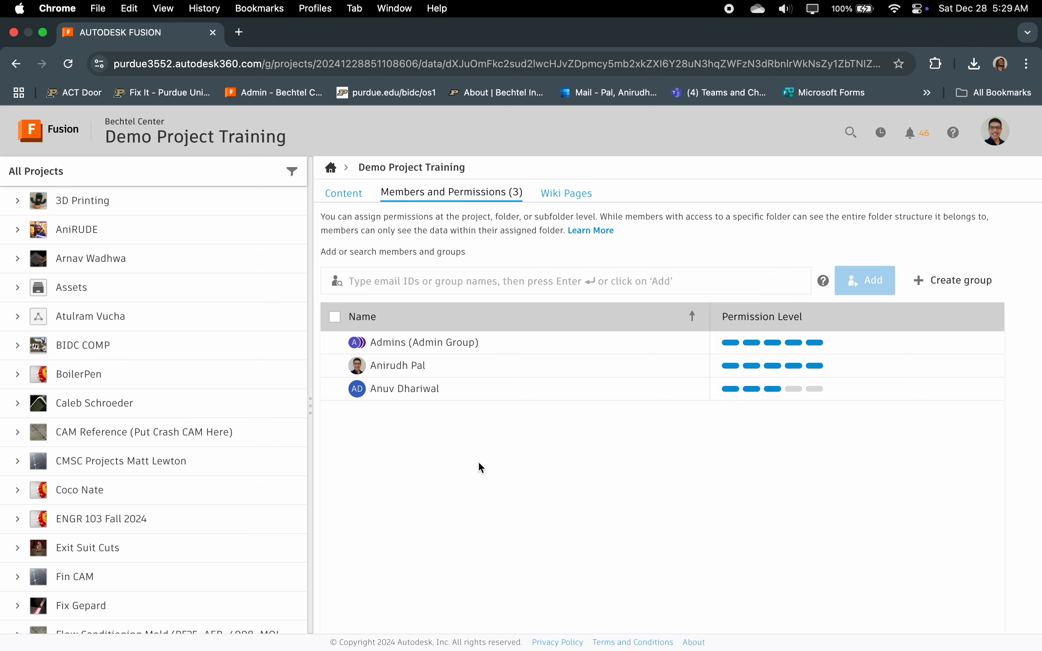
Step: Start a second numbered item under Sharing in Notes, and switch back to the project page in Chrome
key("ctrl+Left")
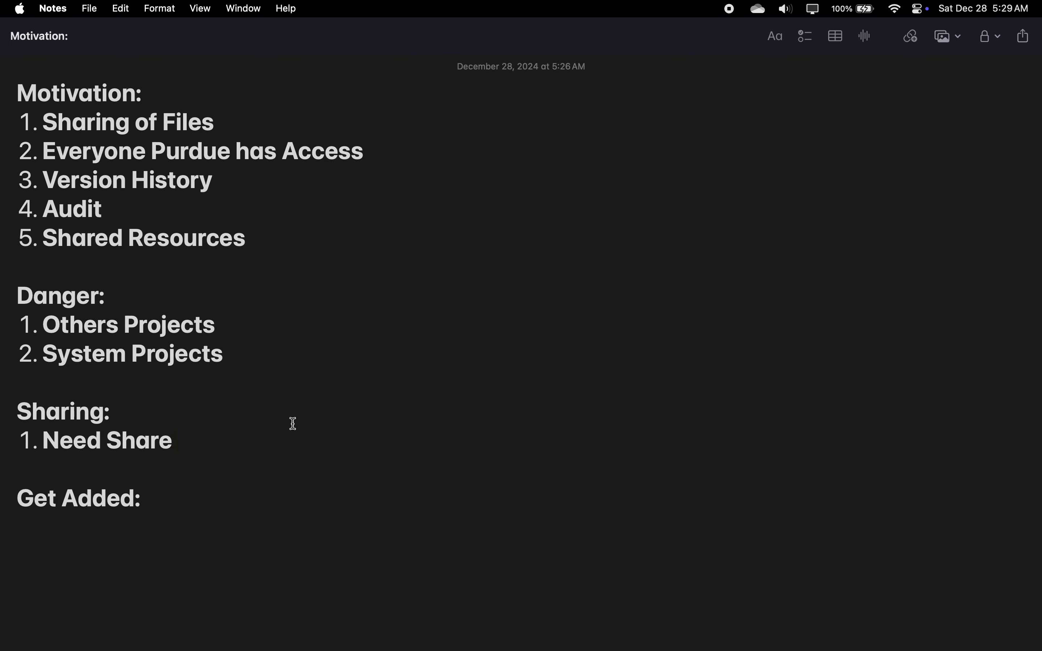
key("Return")
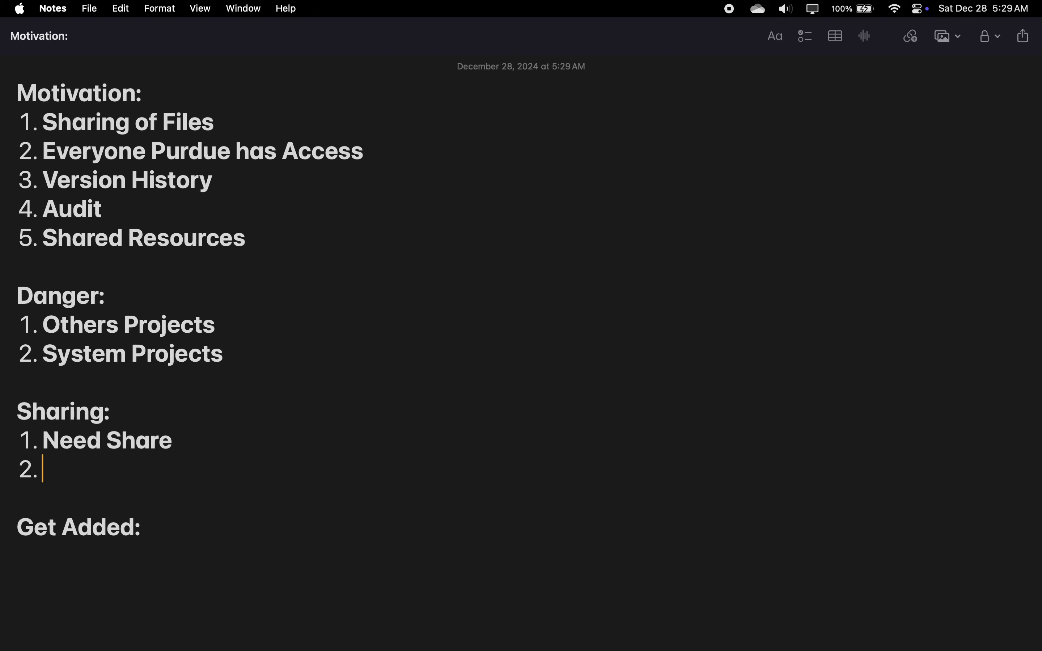
key("ctrl+Right")
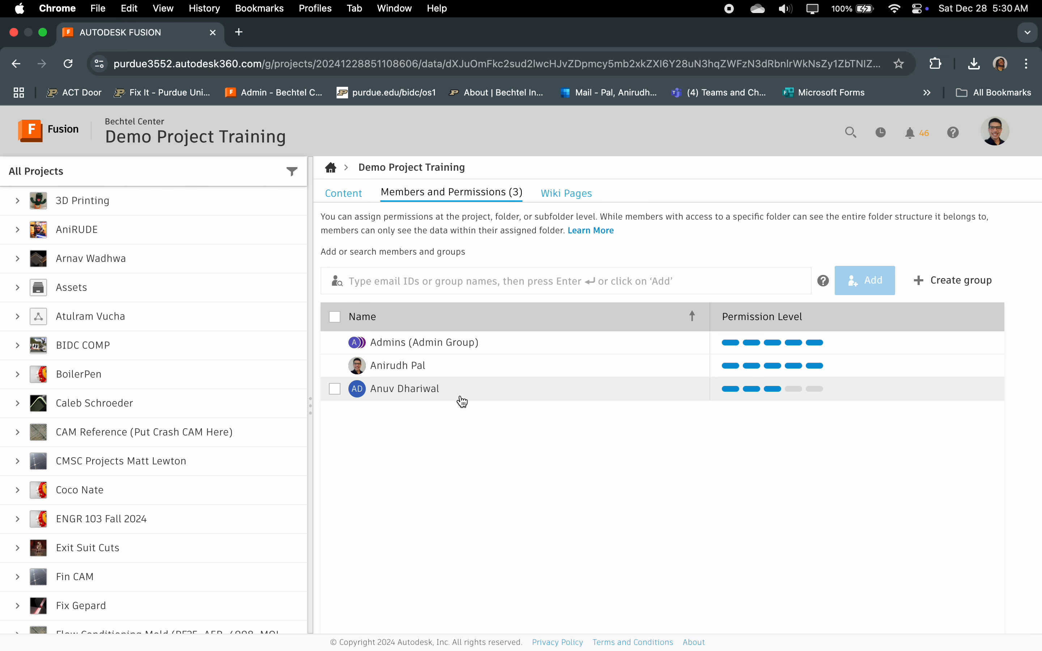
Step: Open the added Editor's details and examine the roles available, from Viewer to Administrator
mouse_move(770, 392)
left_click(860, 392)
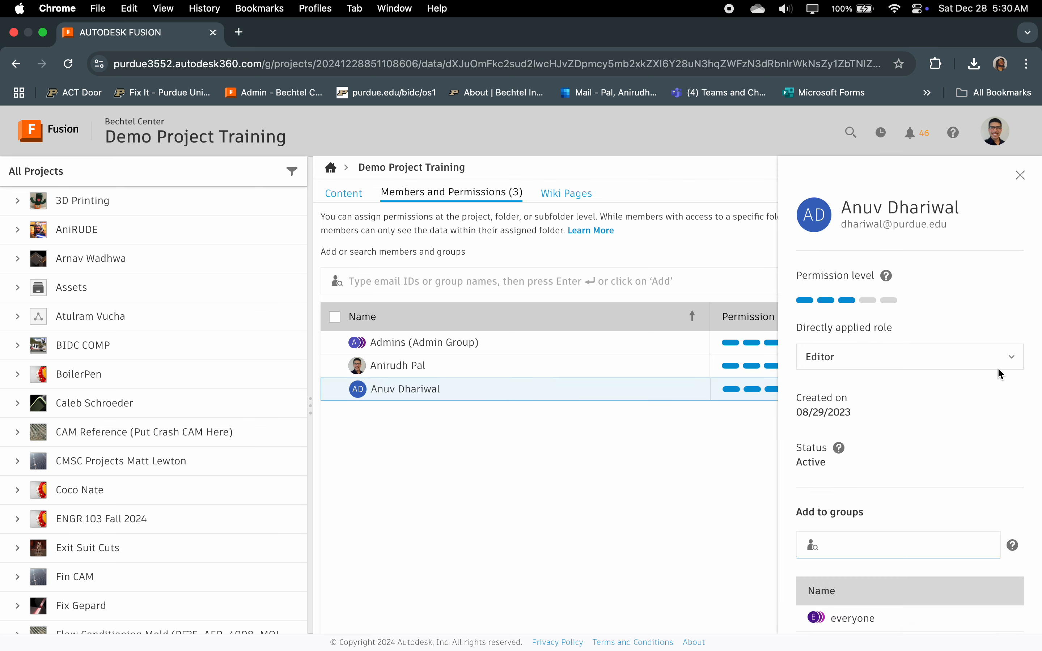
left_click(998, 359)
scroll(960, 530, "down", 3)
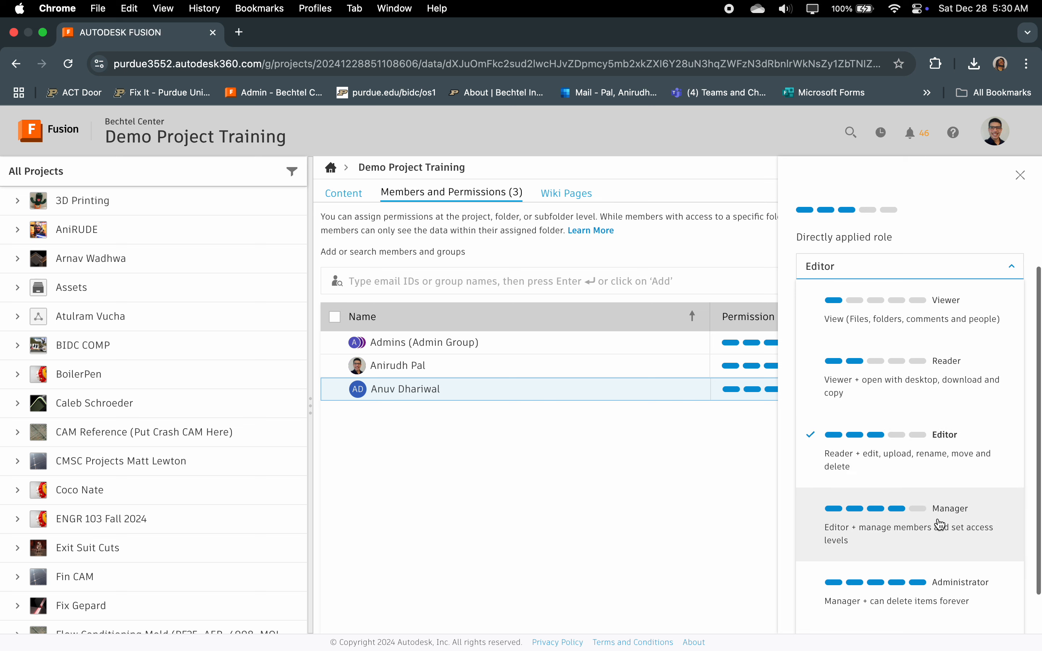